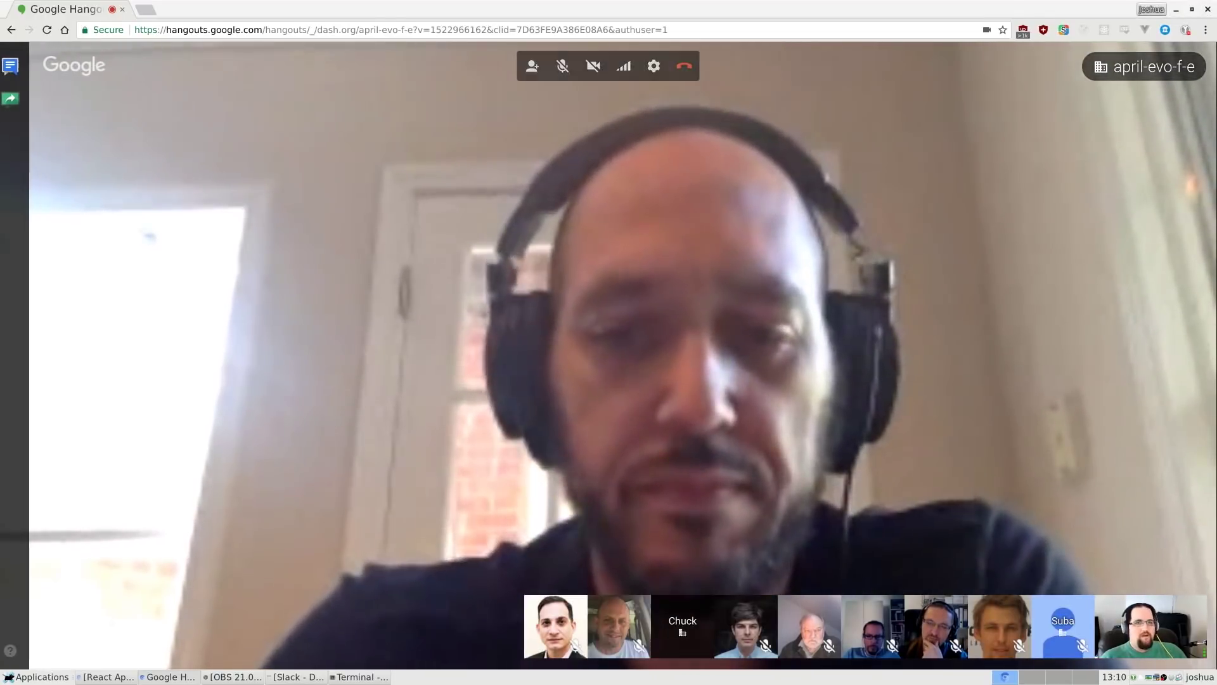
- Share the screen in the Hangouts call and bring the browser window with the contact list demo into view
click(19, 98)
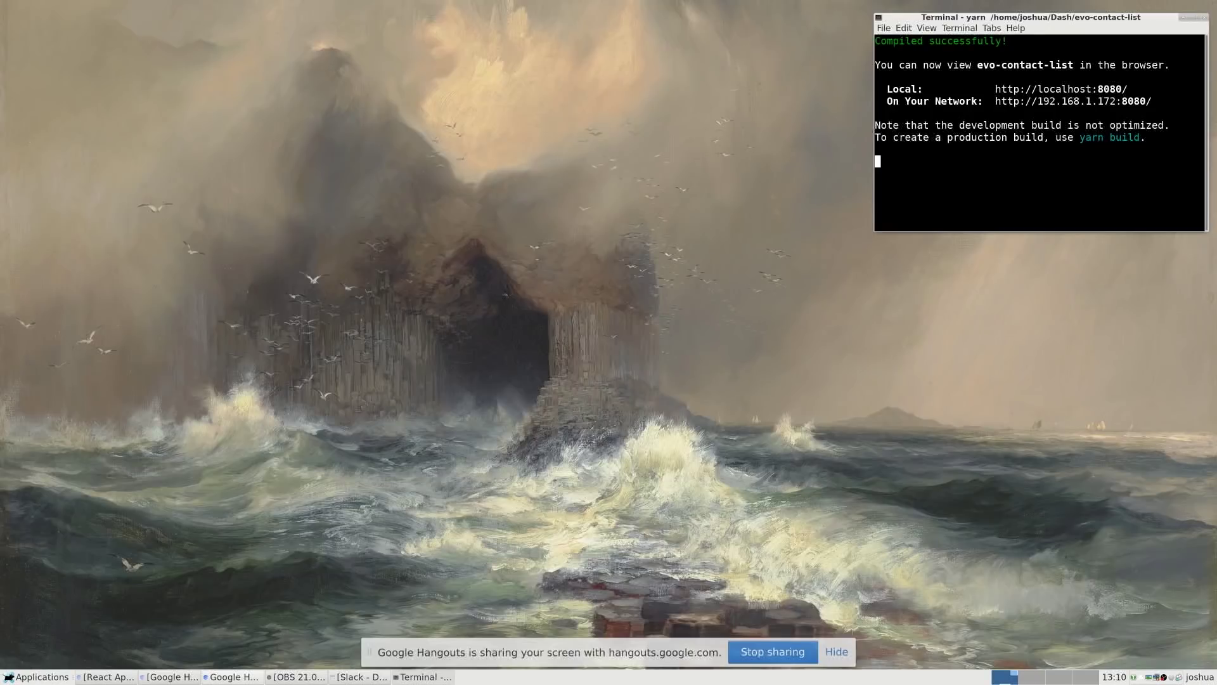
key(alt+Tab)
drag(471, 77, 698, 67)
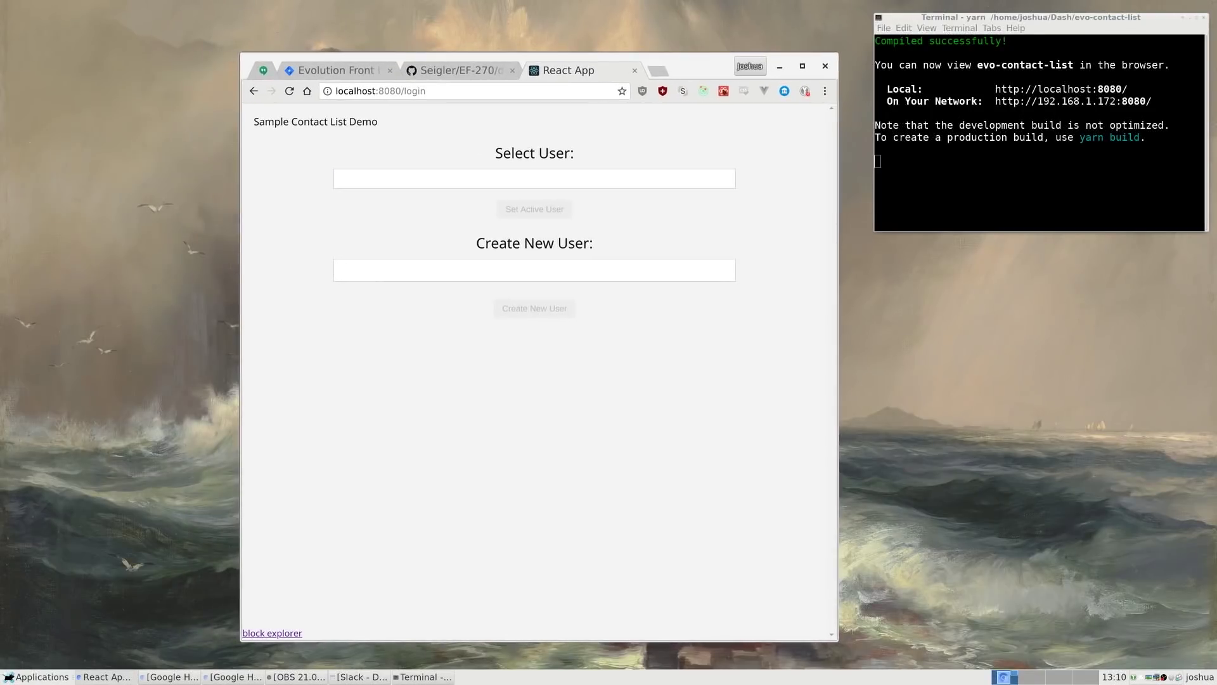
click(339, 179)
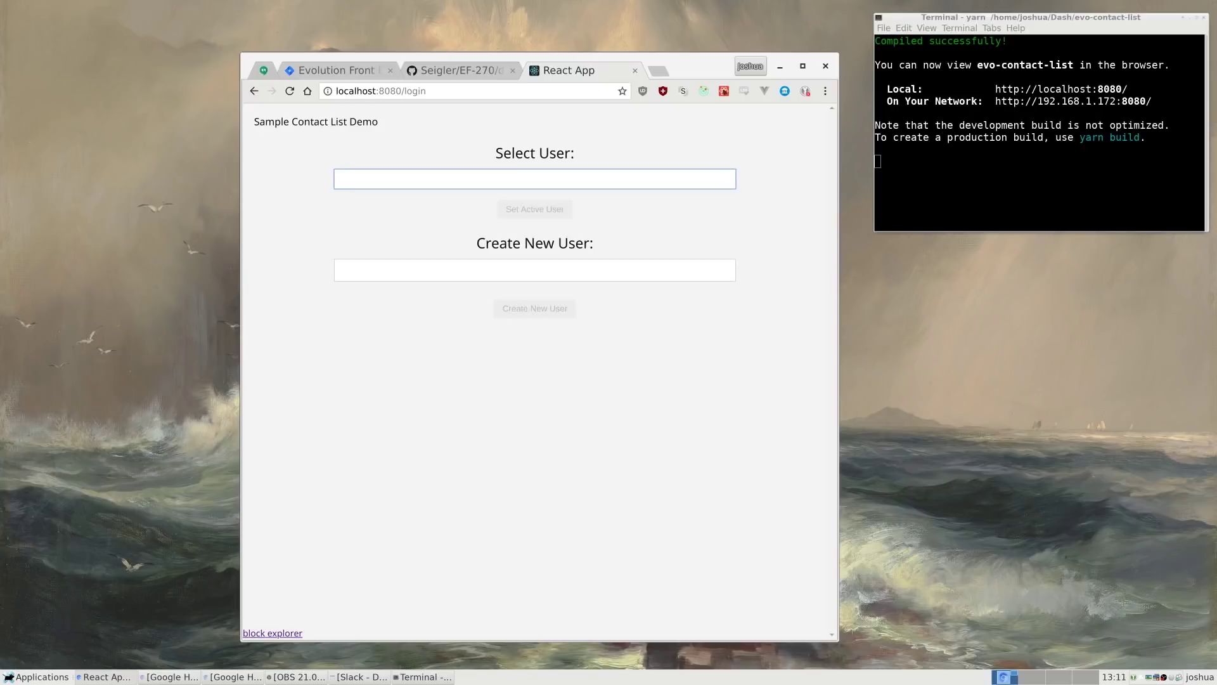
text(a)
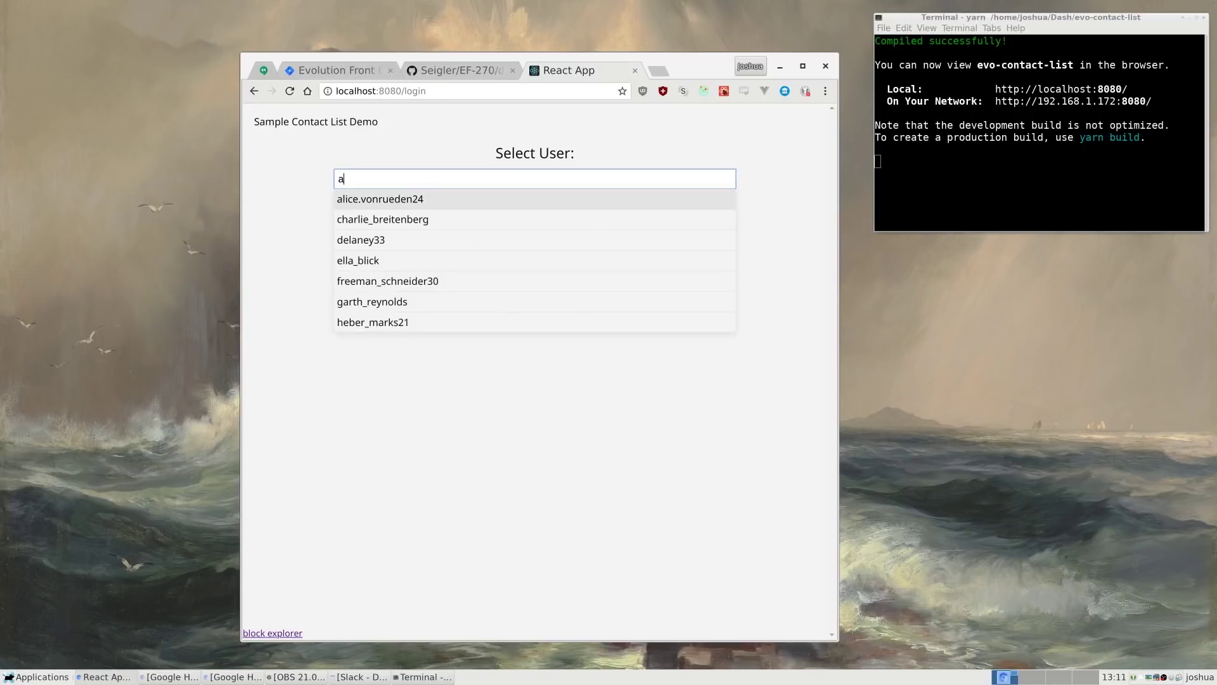
key(Escape)
key(ctrl+r)
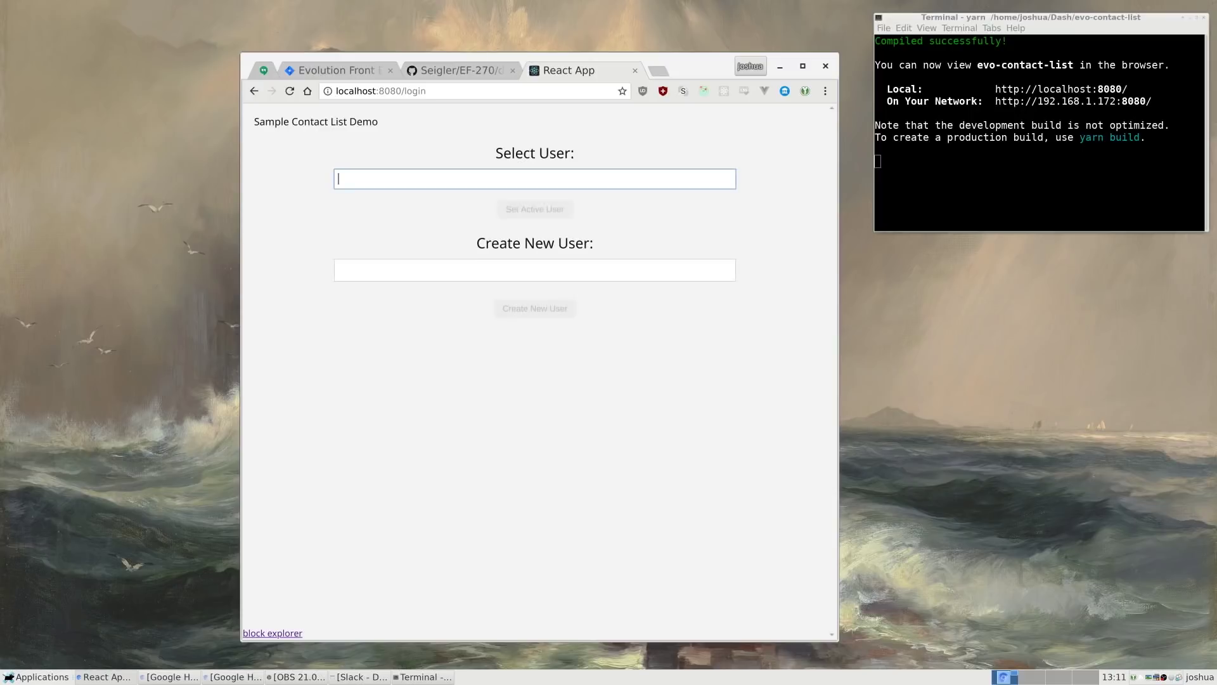
- Search the existing users for "a" and set the first suggested user as the active user
text(a)
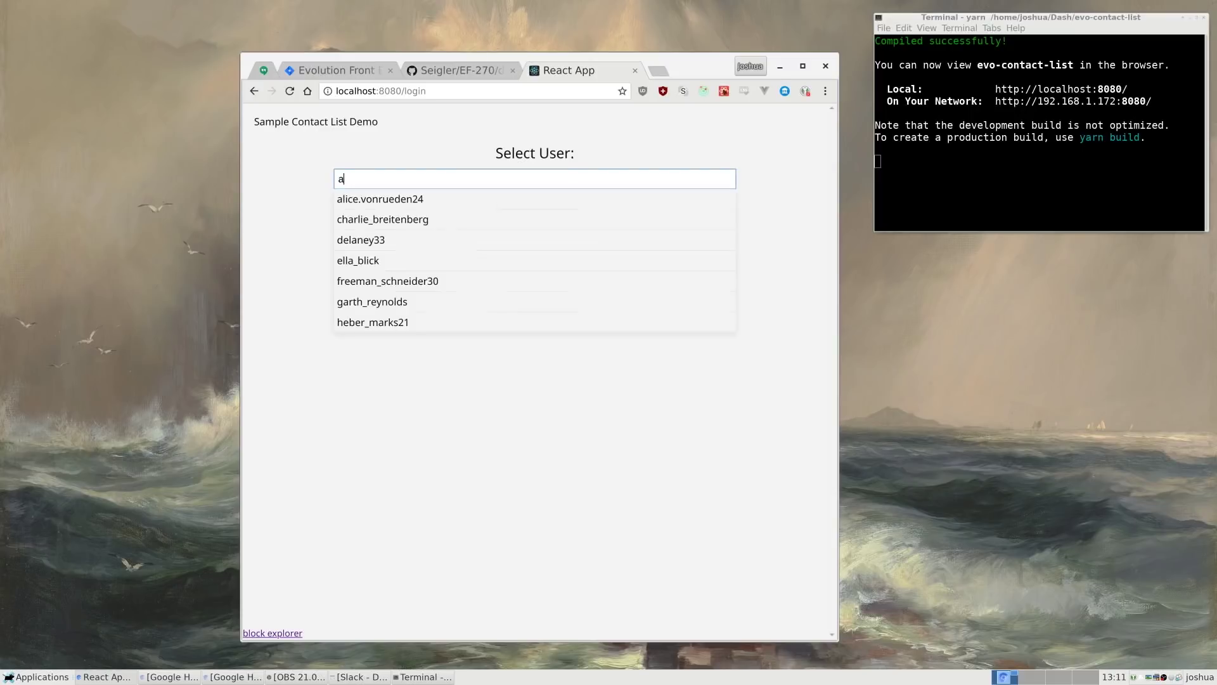
key(Down)
key(Return)
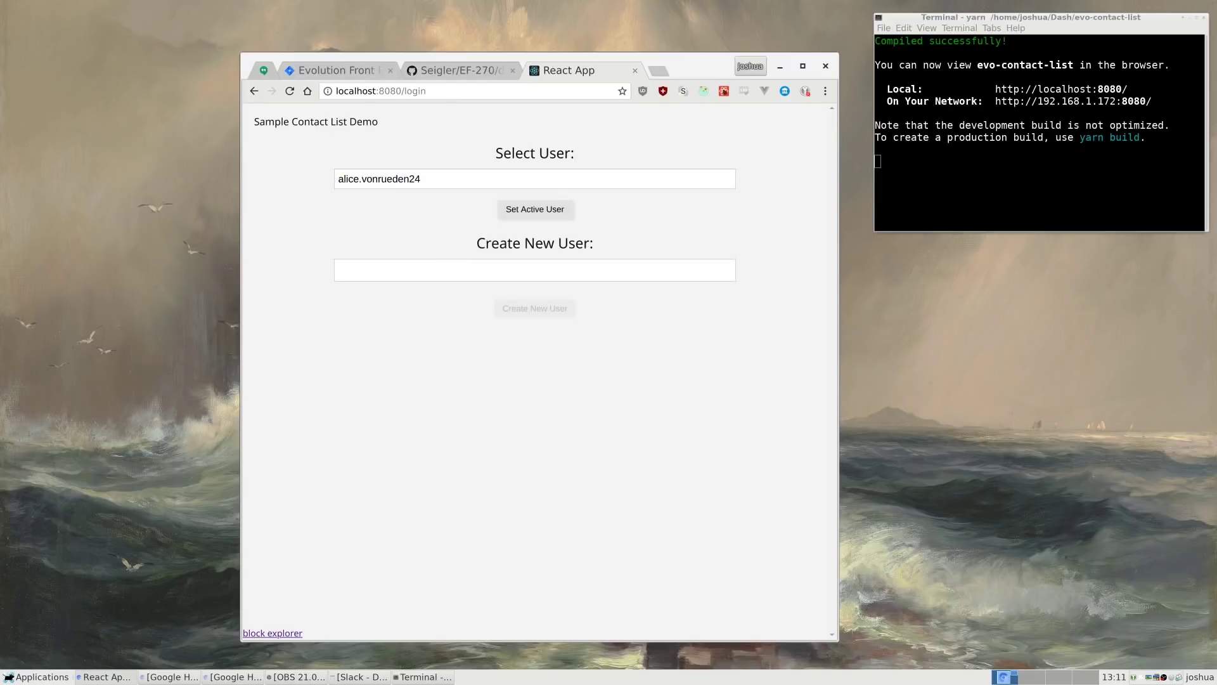
key(Return)
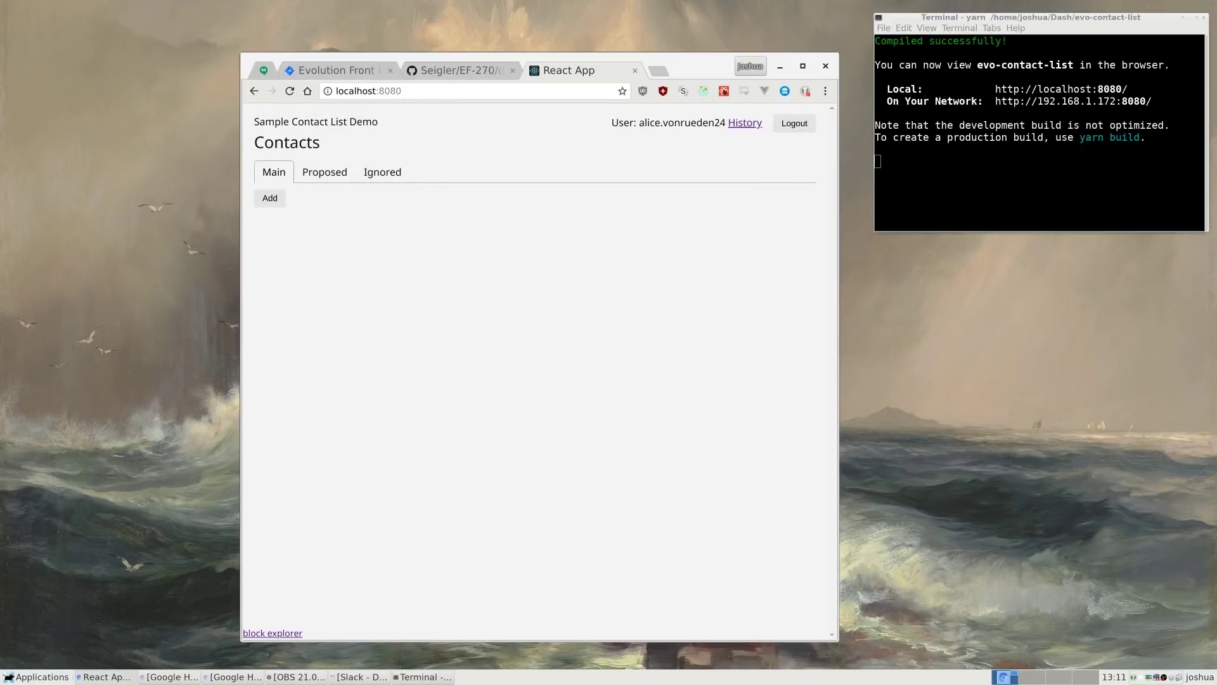
- Propose the first user suggested for "b" as a new contact and show the proposed contacts
click(270, 198)
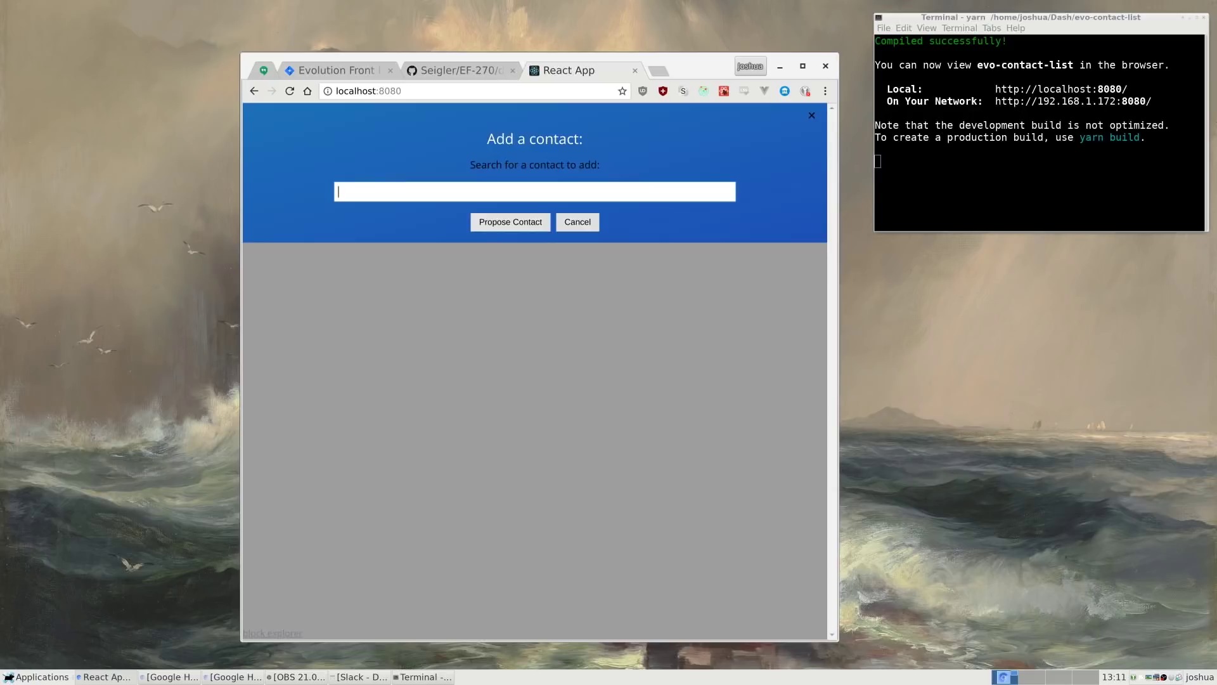
text(b)
key(Down)
key(Return)
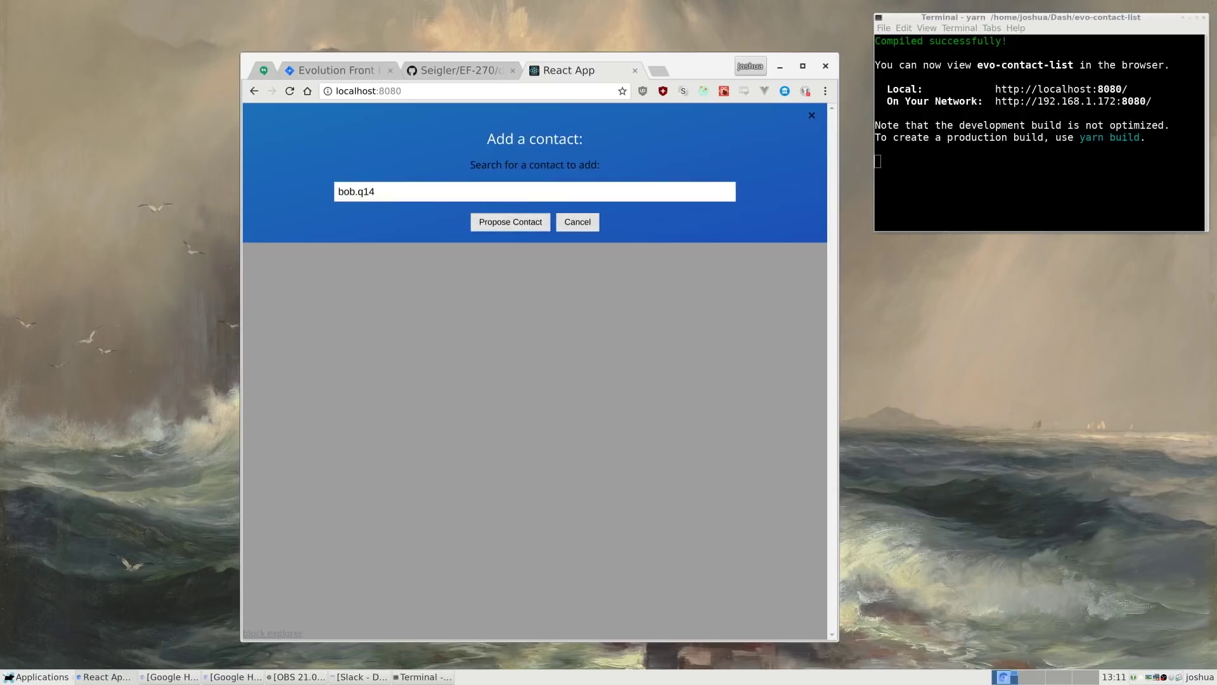
key(Return)
click(324, 172)
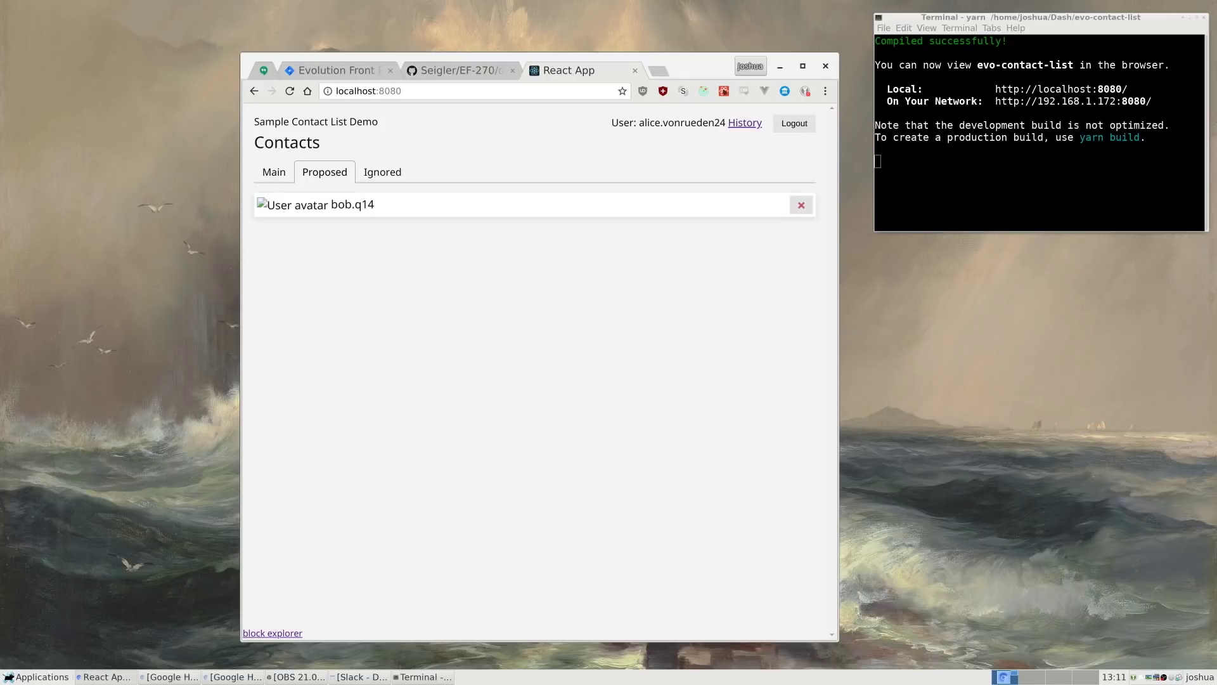
- Log out and set the first user suggested for "b" as the active user
click(273, 172)
click(793, 123)
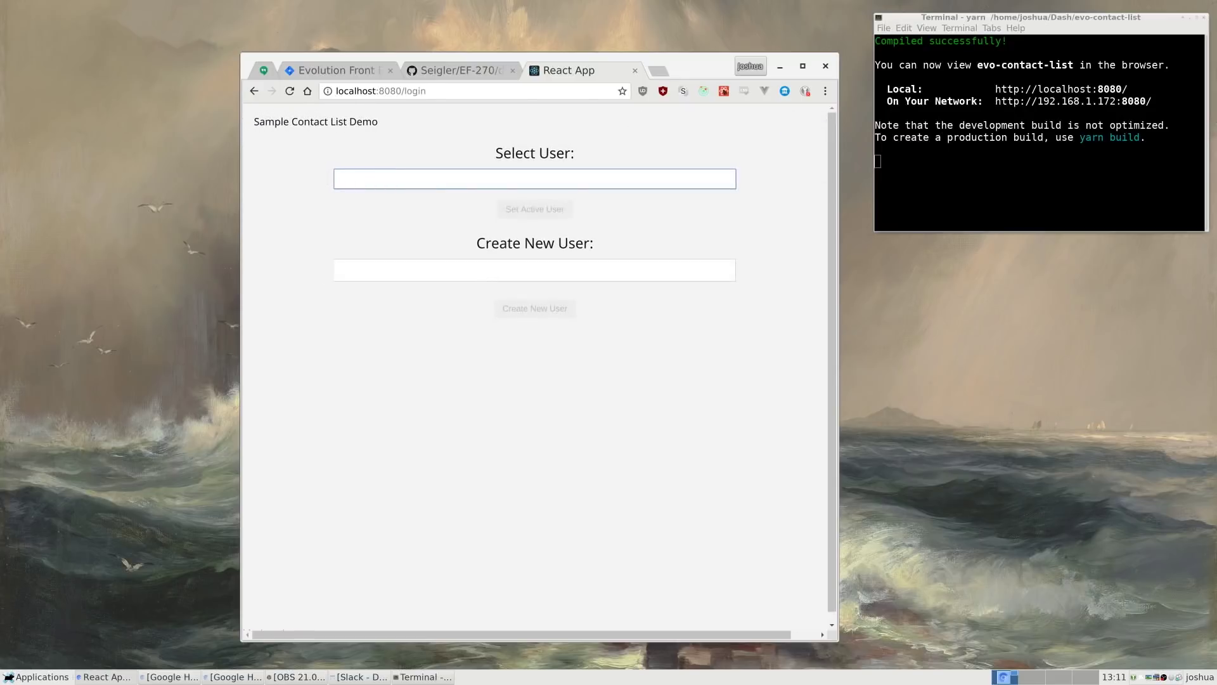
text(b)
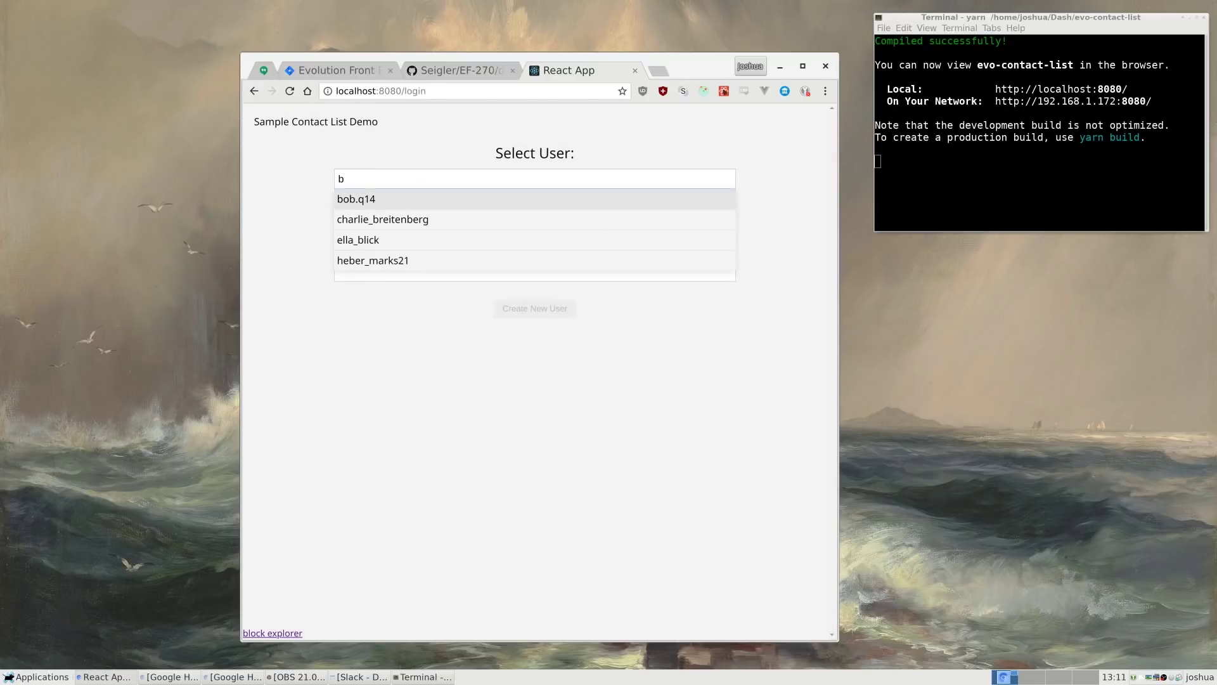
key(Return)
key(Return)
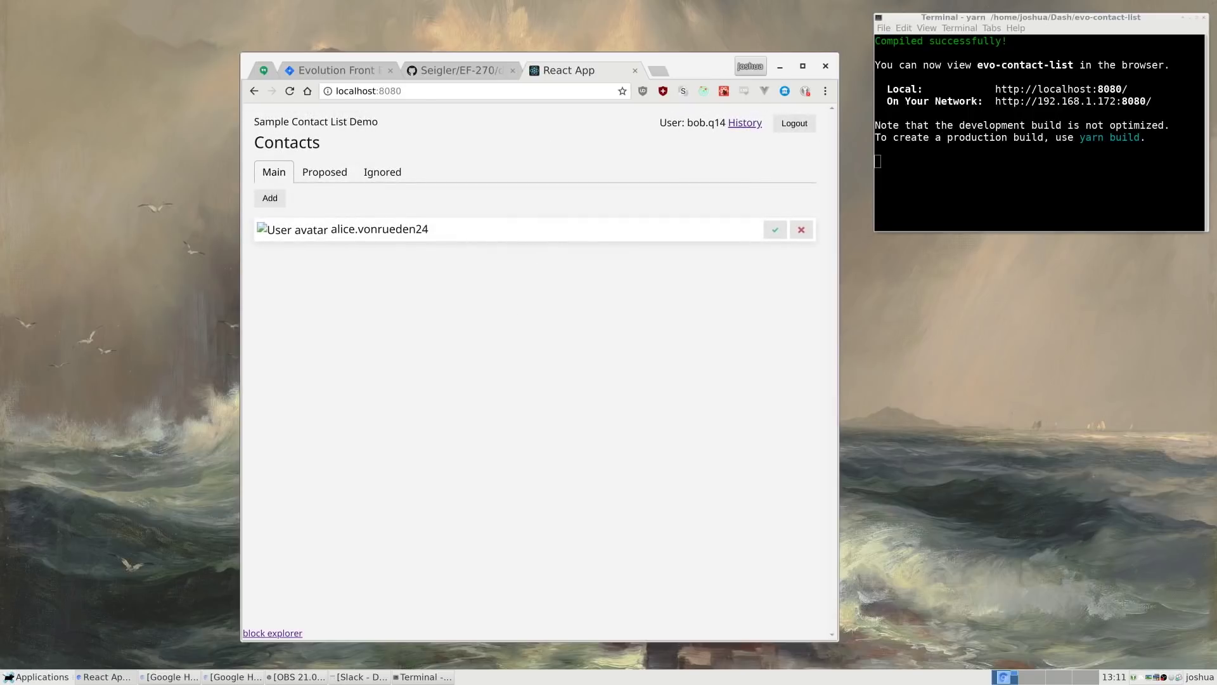
- Accept the incoming contact request and open that contact's profile page
click(775, 230)
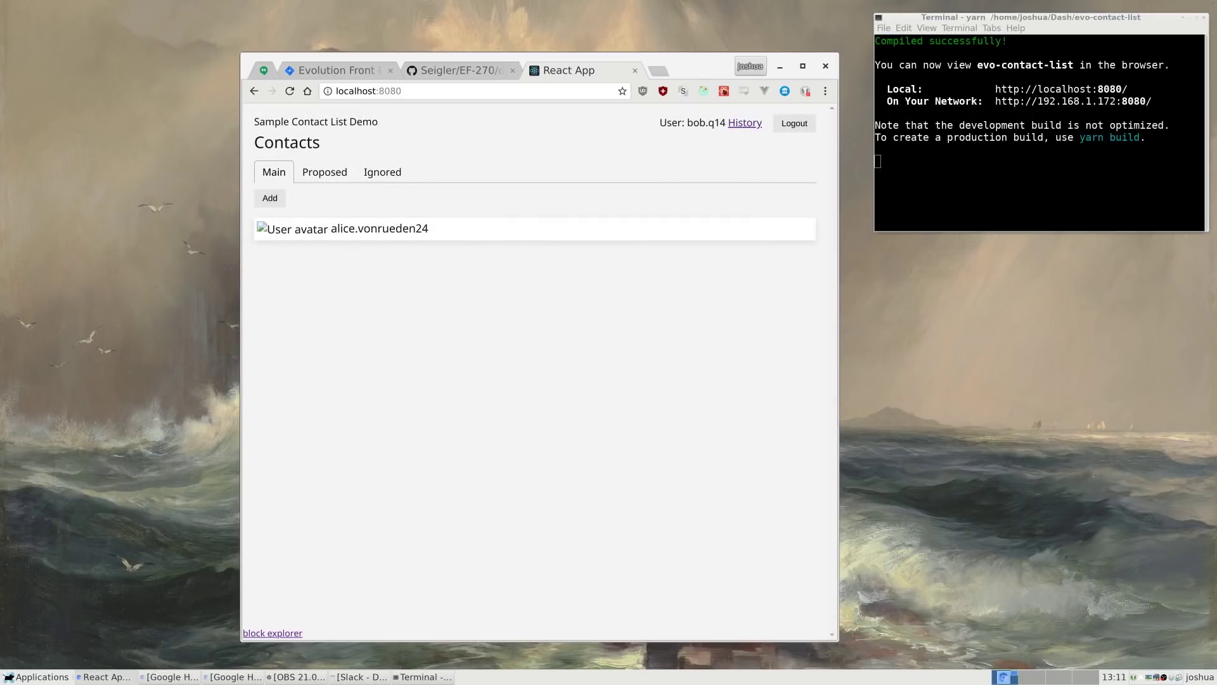
click(379, 229)
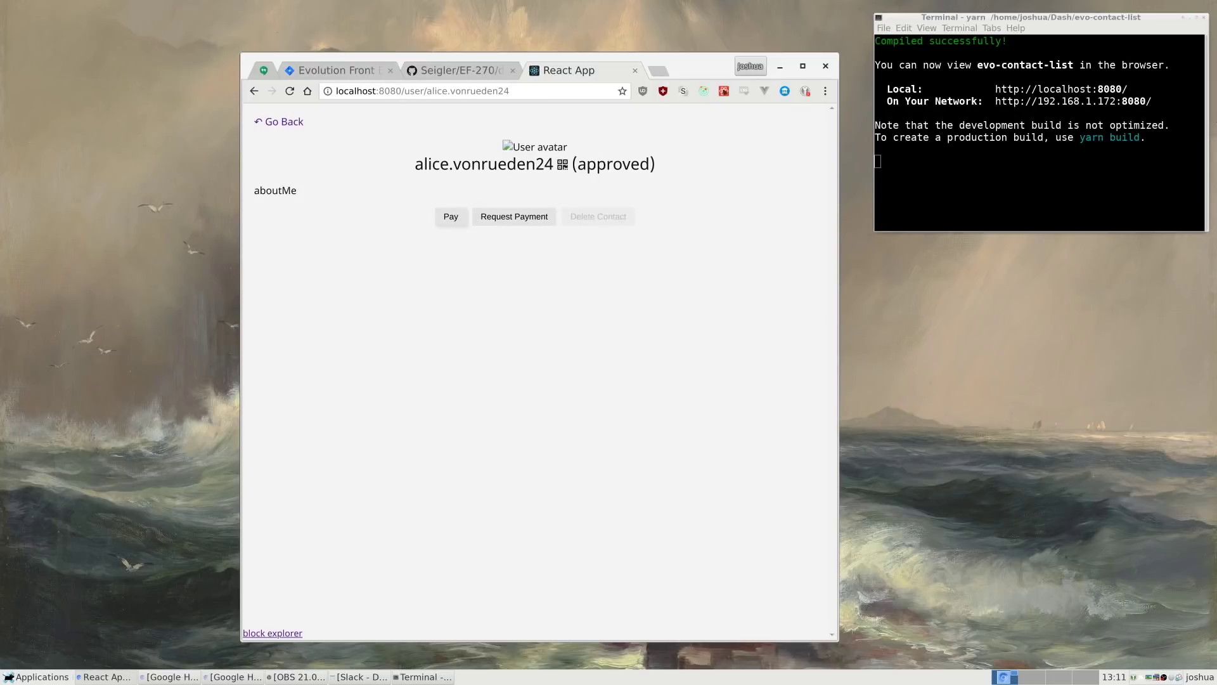
- Send the contact a payment with amount 1, keeping the default memo
click(451, 216)
click(533, 149)
key(ctrl+a)
text(1)
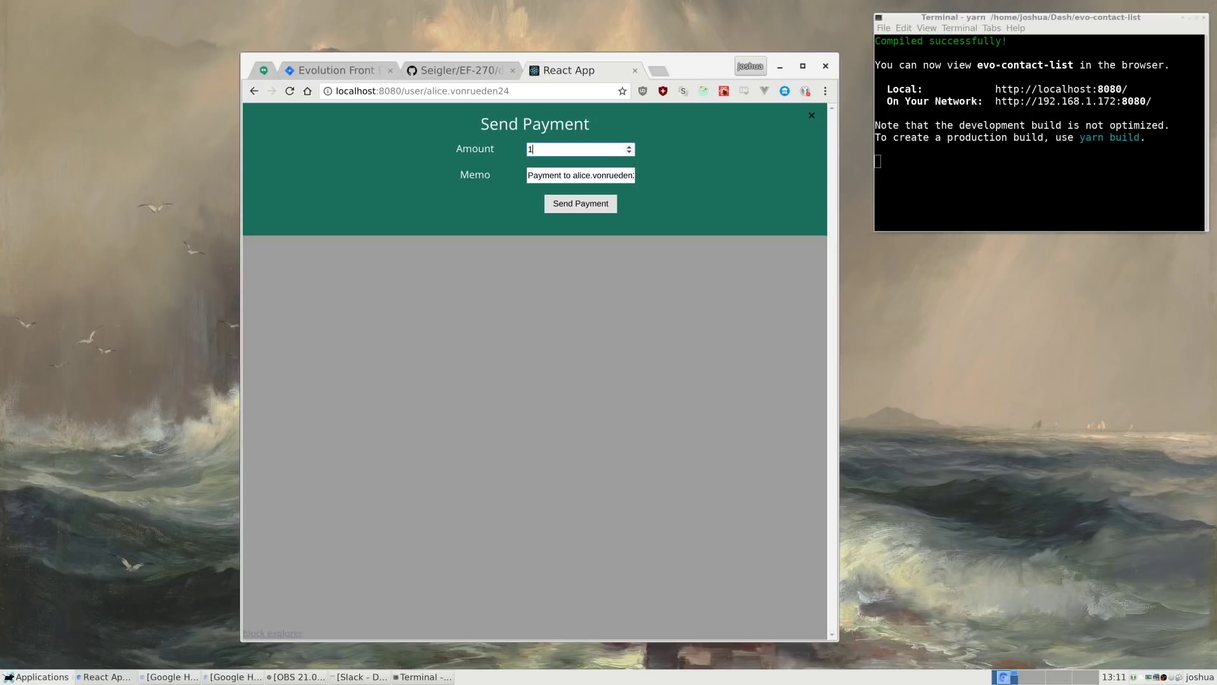
click(562, 175)
key(End)
key(Home)
key(Return)
- Examine the arguments of the Send Payment message in the browser console, closing the developer tools when done
key(ctrl+shift+j)
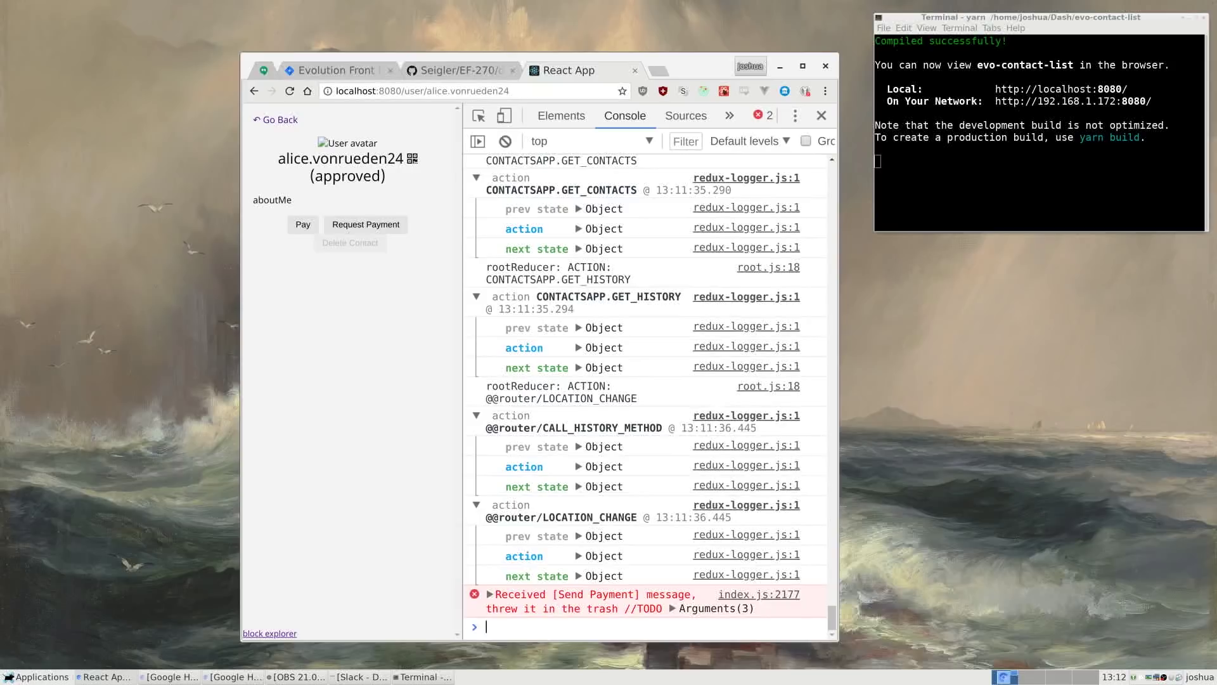
click(673, 608)
scroll(645, 393, down, 4)
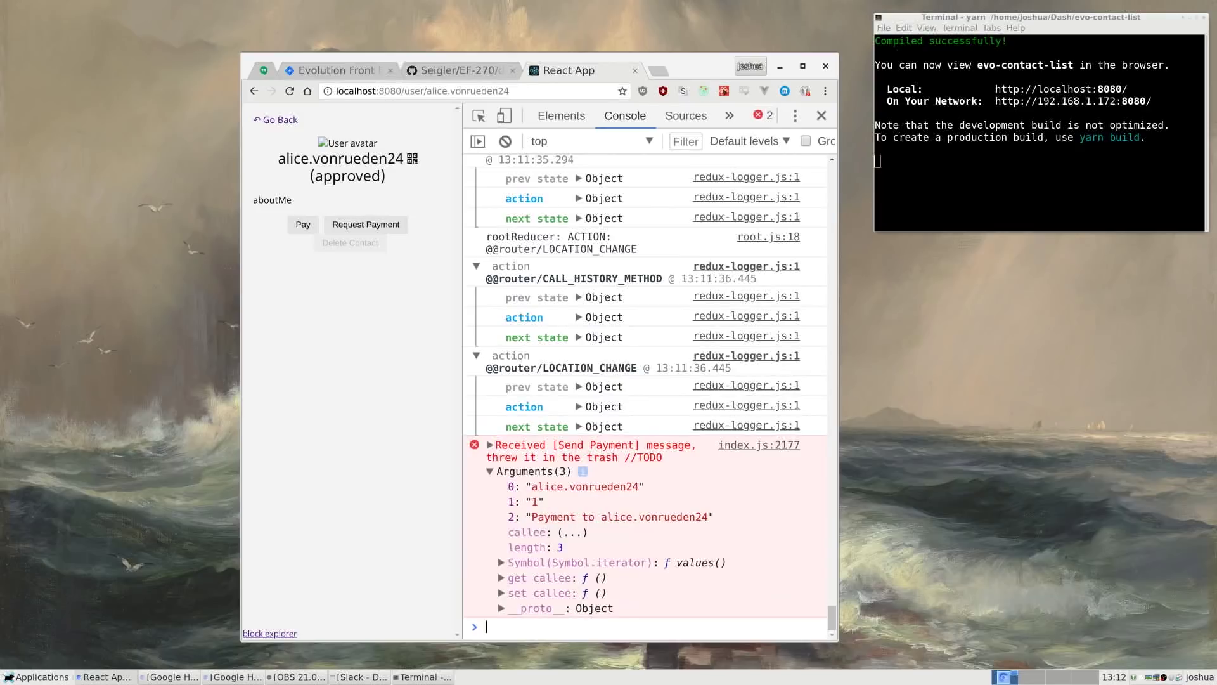
click(507, 471)
key(F12)
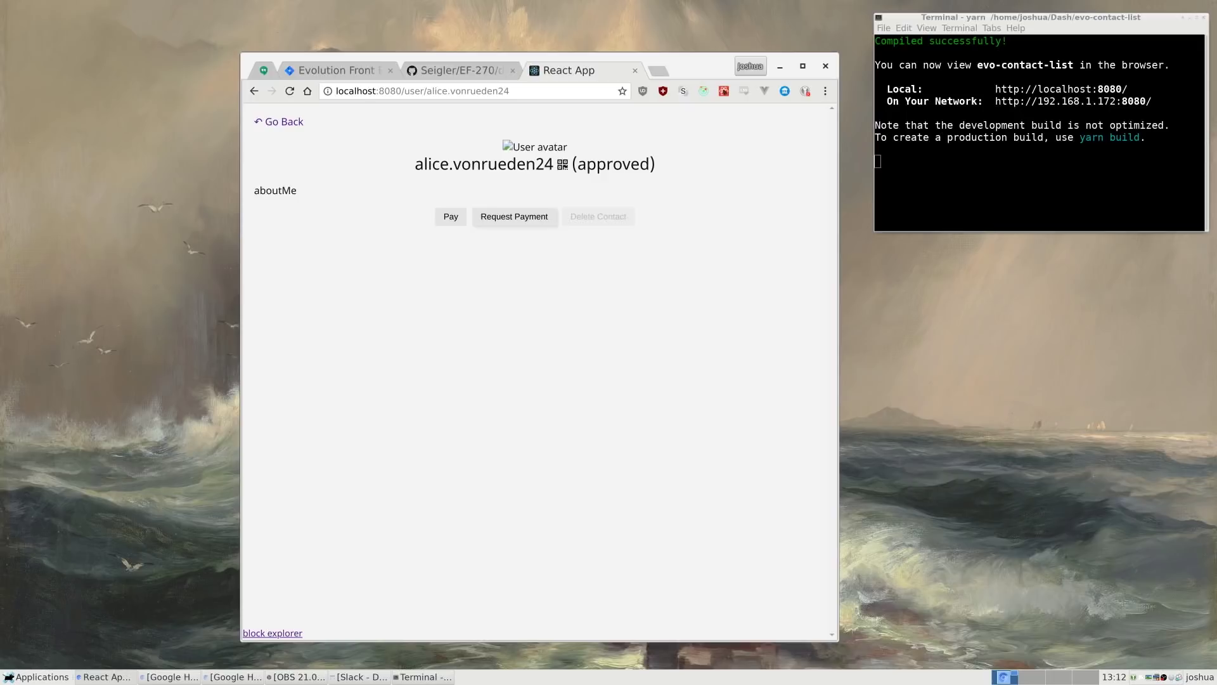
- Request a payment of 1 from the contact with the memo "bread is tasty"
click(515, 216)
double_click(530, 149)
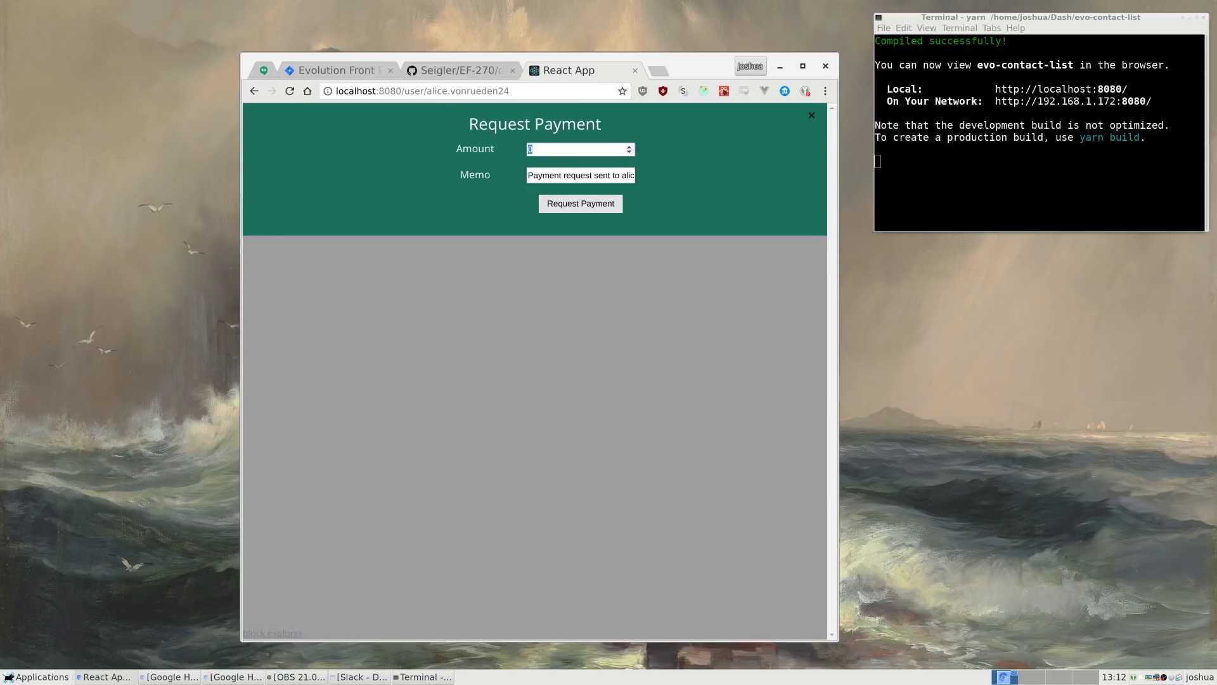
text(1)
click(571, 175)
key(ctrl+a)
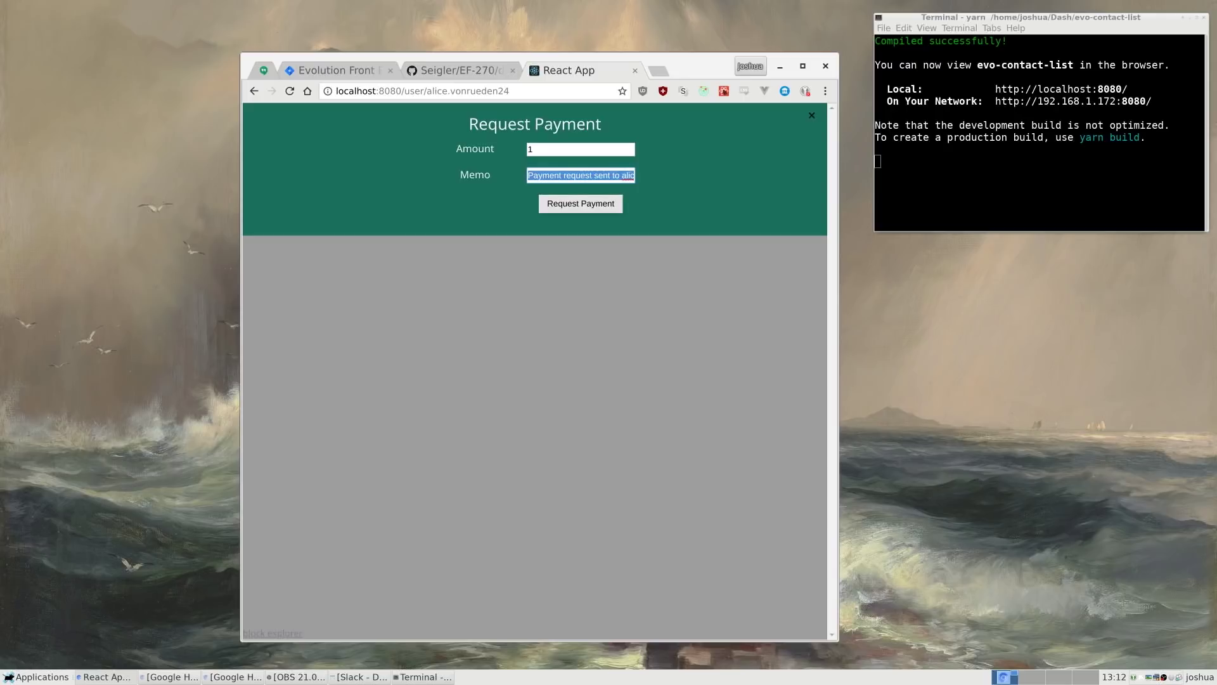
text(bread )
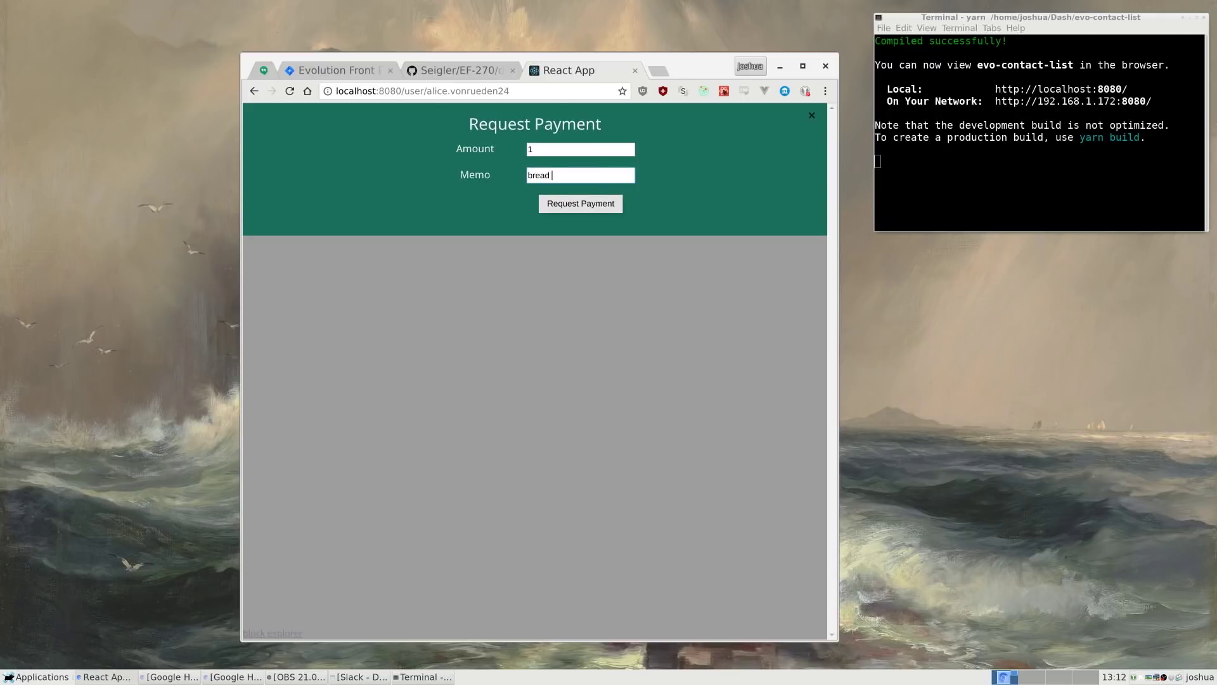
text(is tasty)
key(Return)
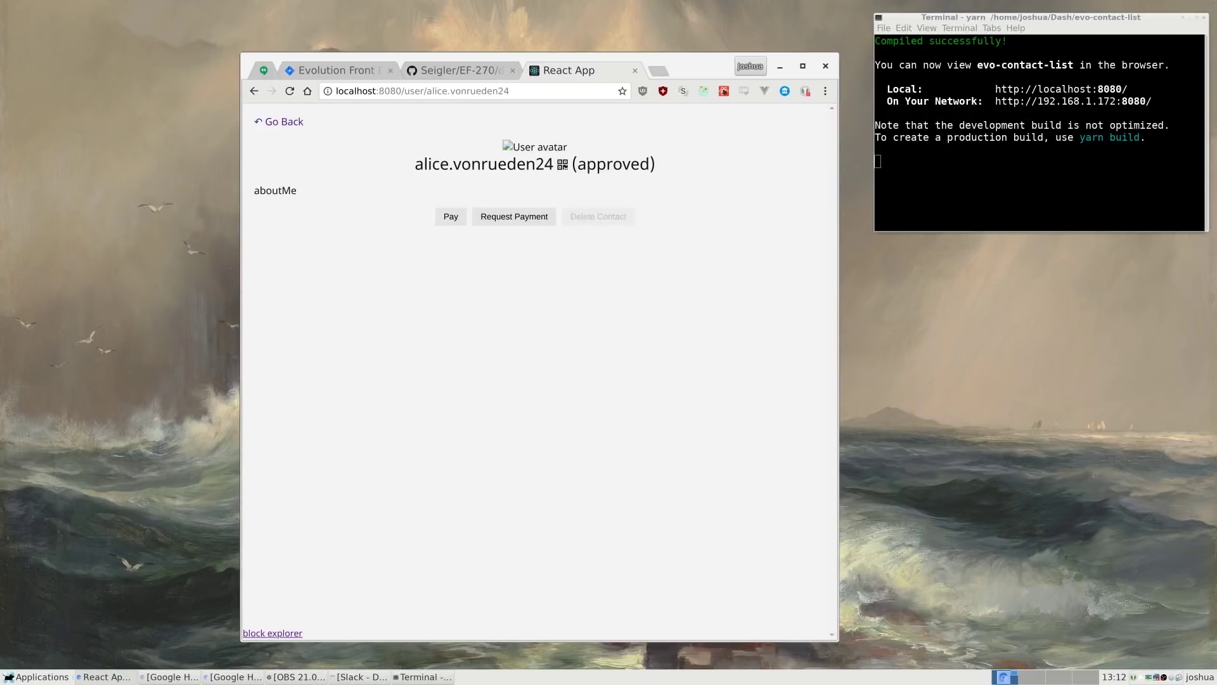
- Examine the arguments of the Request Payment message in the browser console, closing the developer tools when done
key(ctrl+shift+i)
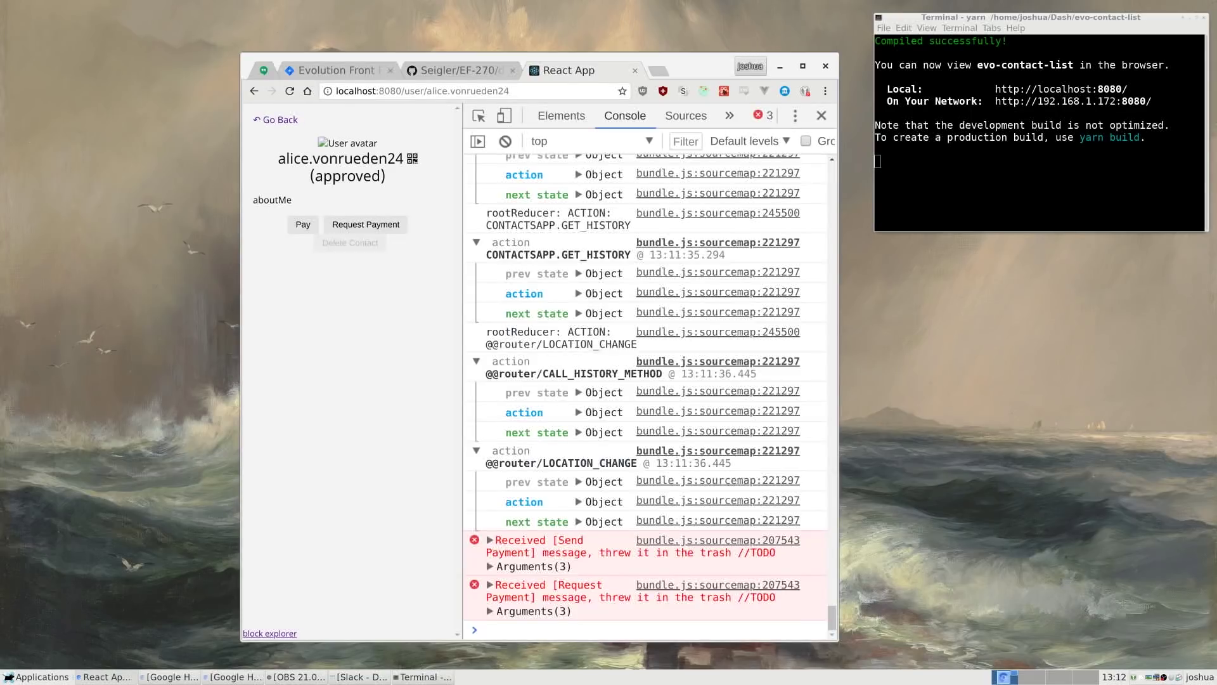
click(490, 608)
scroll(645, 395, down, 4)
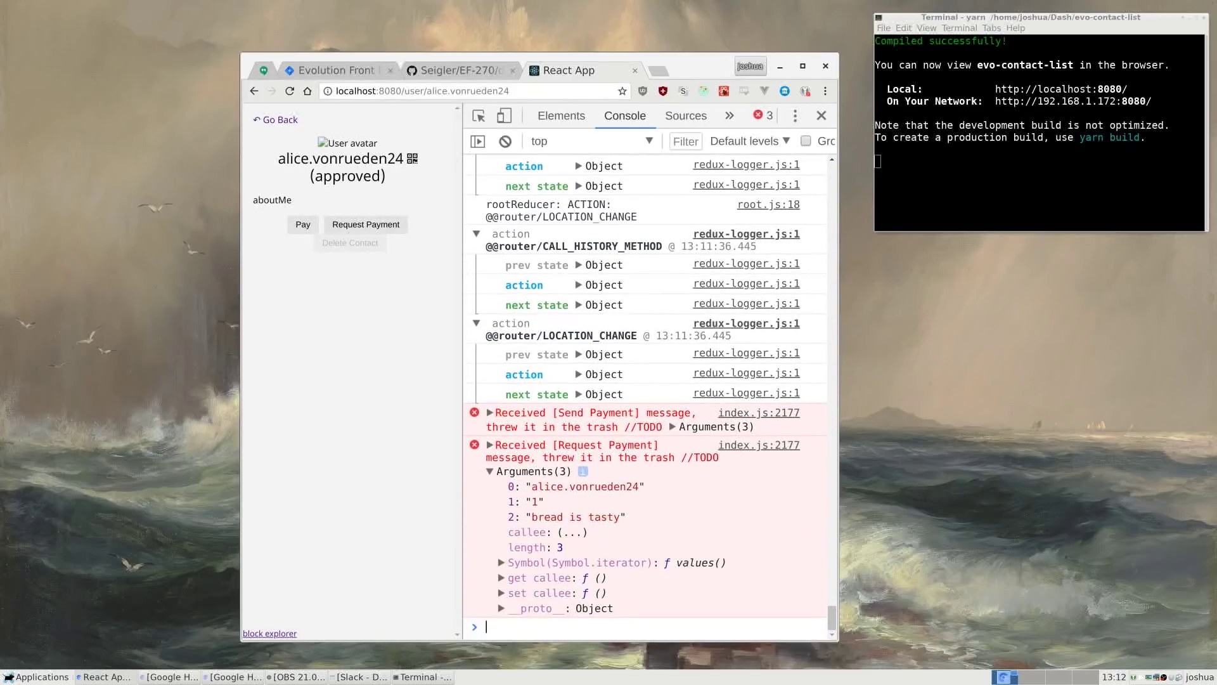
click(491, 471)
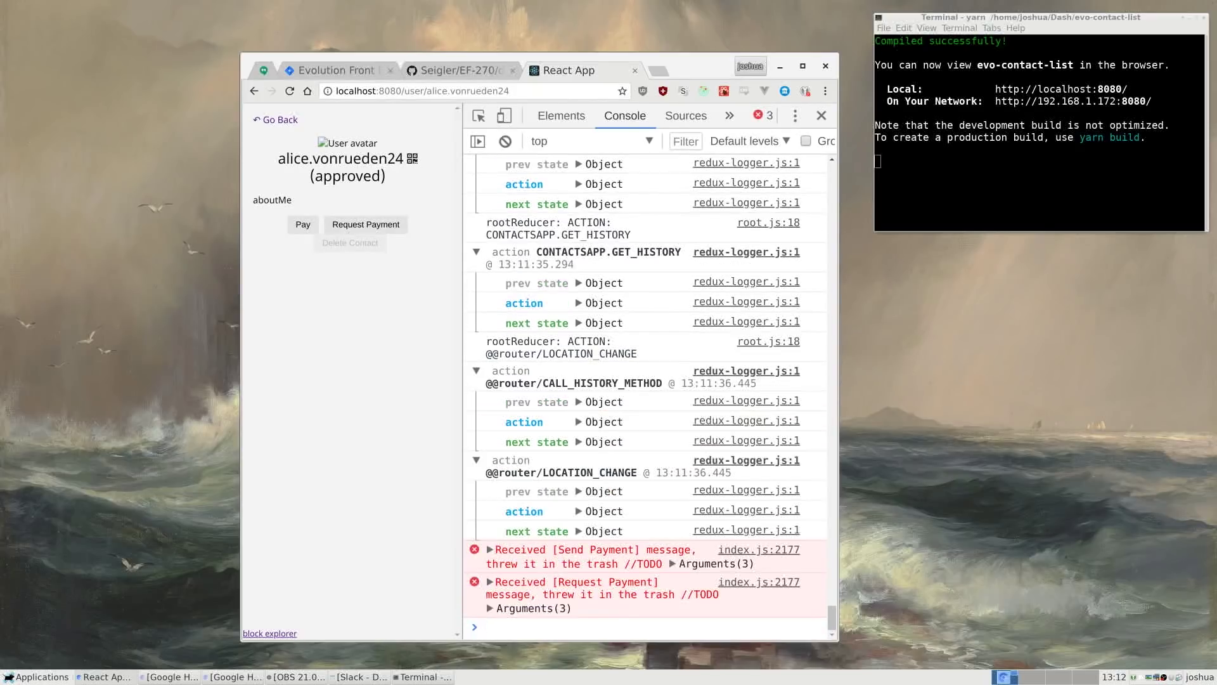
key(F12)
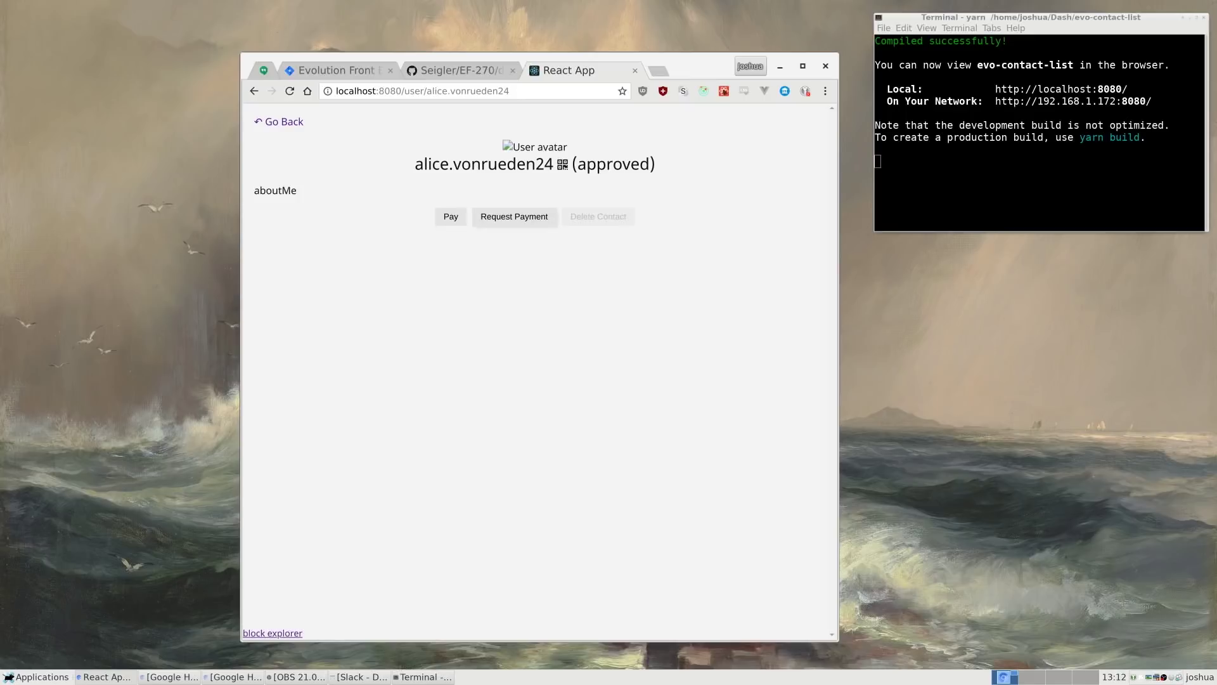
- Return to the main contact list and stop sharing the screen in the Hangouts call
click(279, 121)
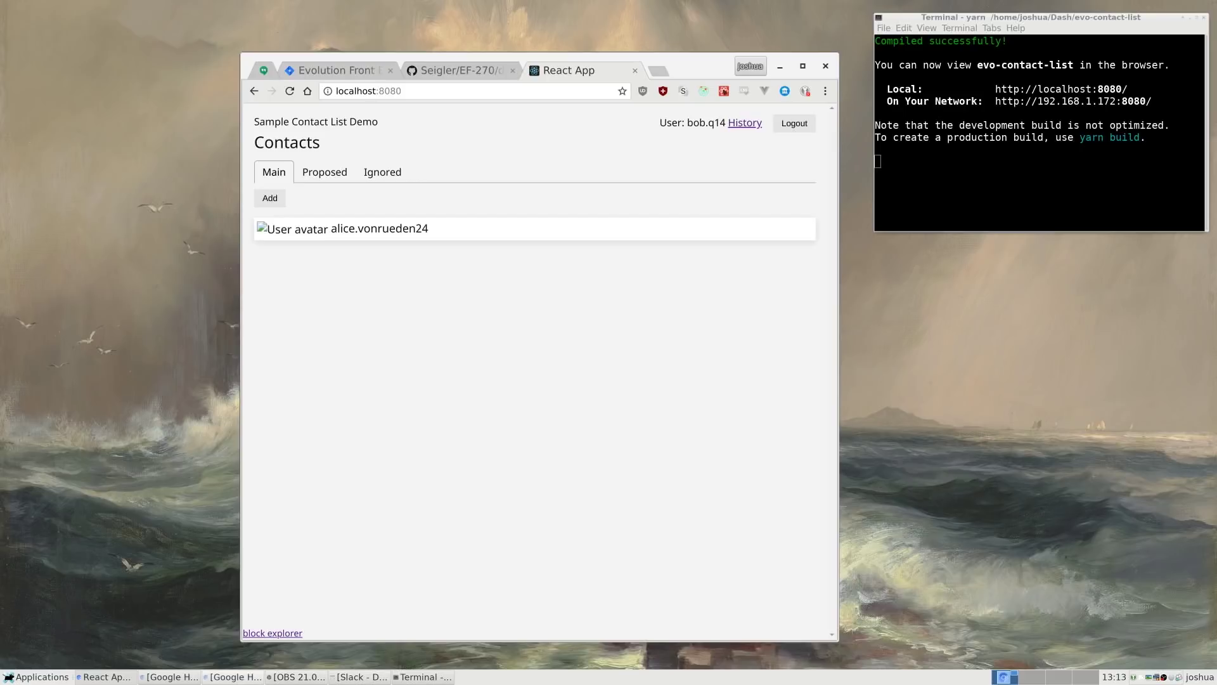
click(233, 677)
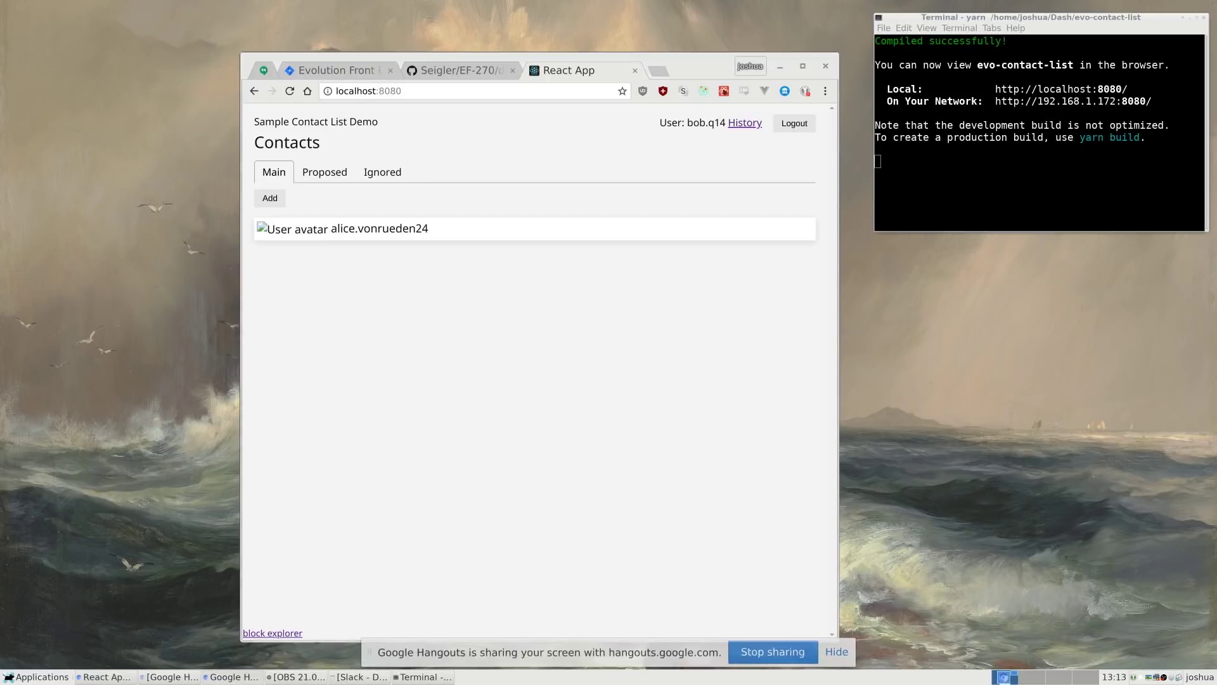
click(772, 652)
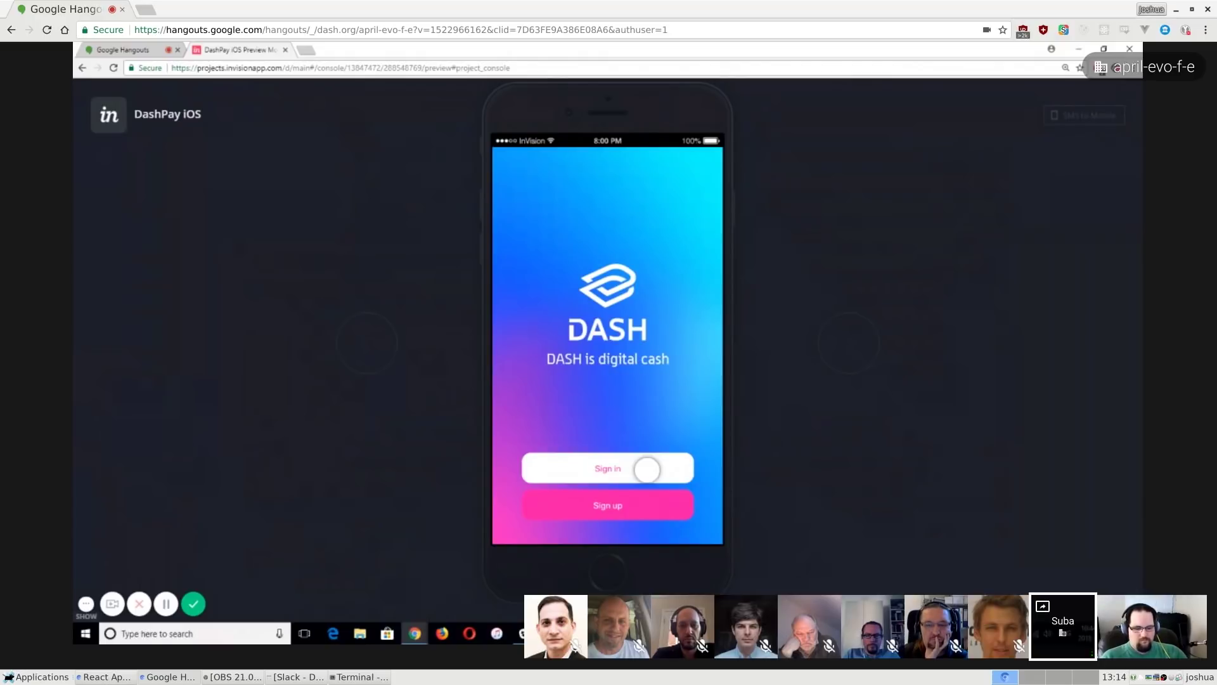
- Make the call full screen and look through the sign-in and sign-up screens of the DashPay iOS prototype
key(F11)
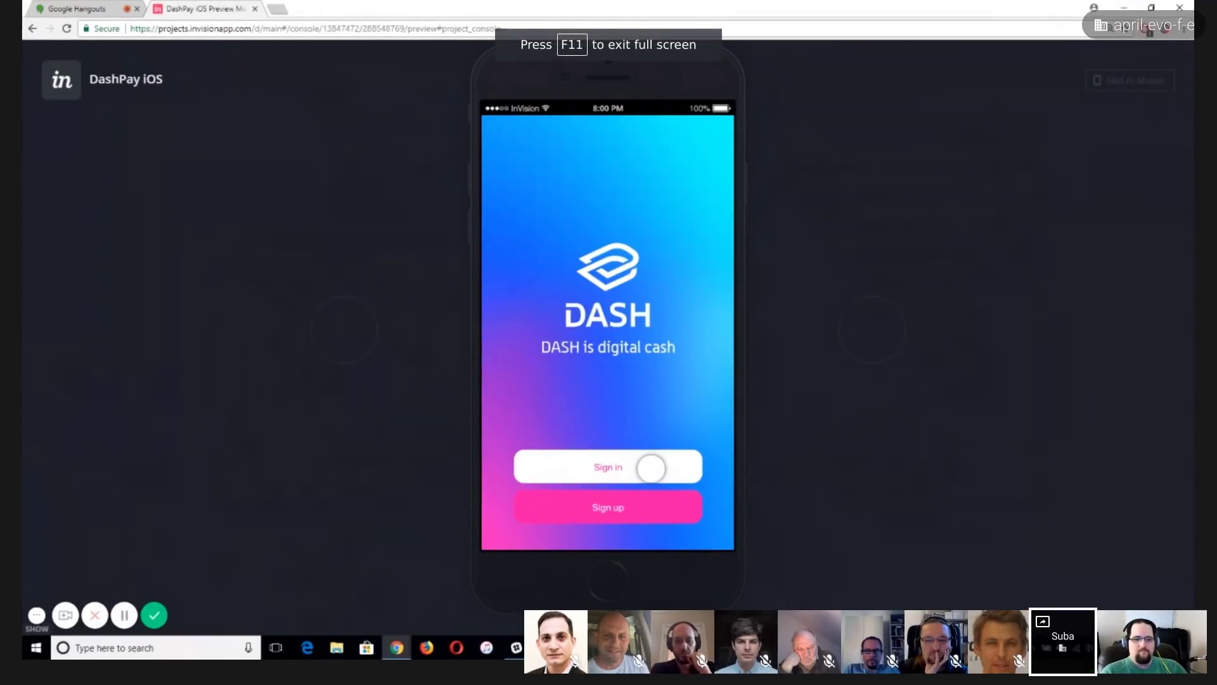
click(651, 469)
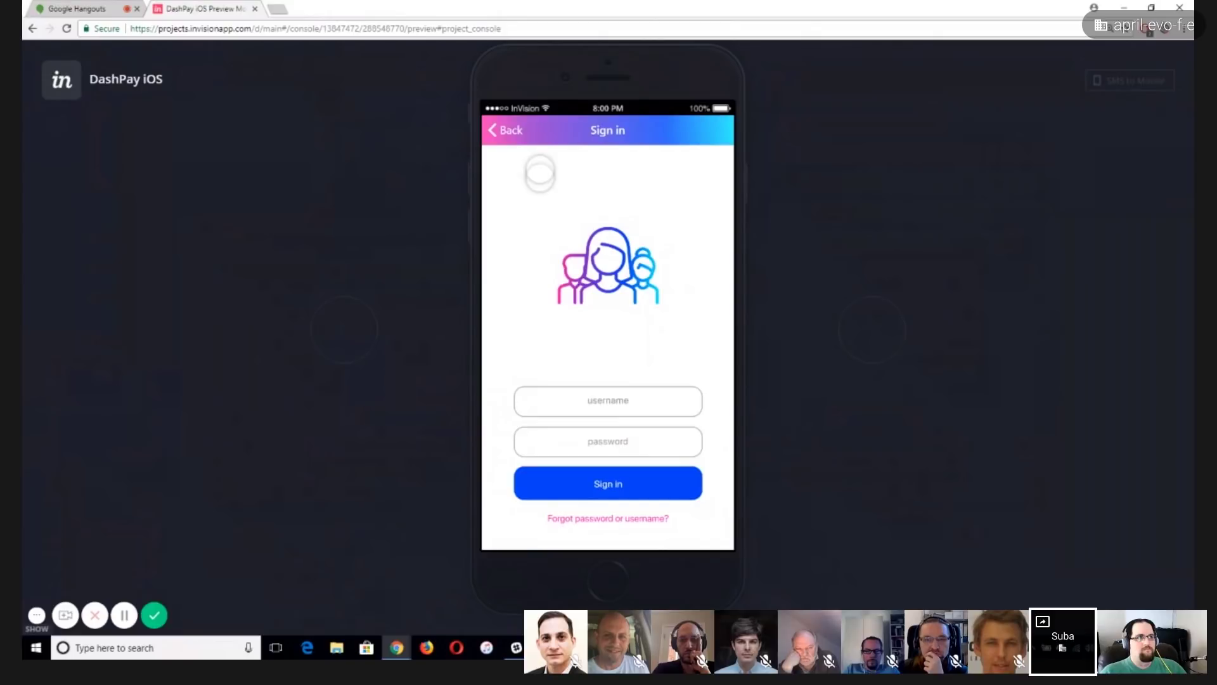
click(520, 131)
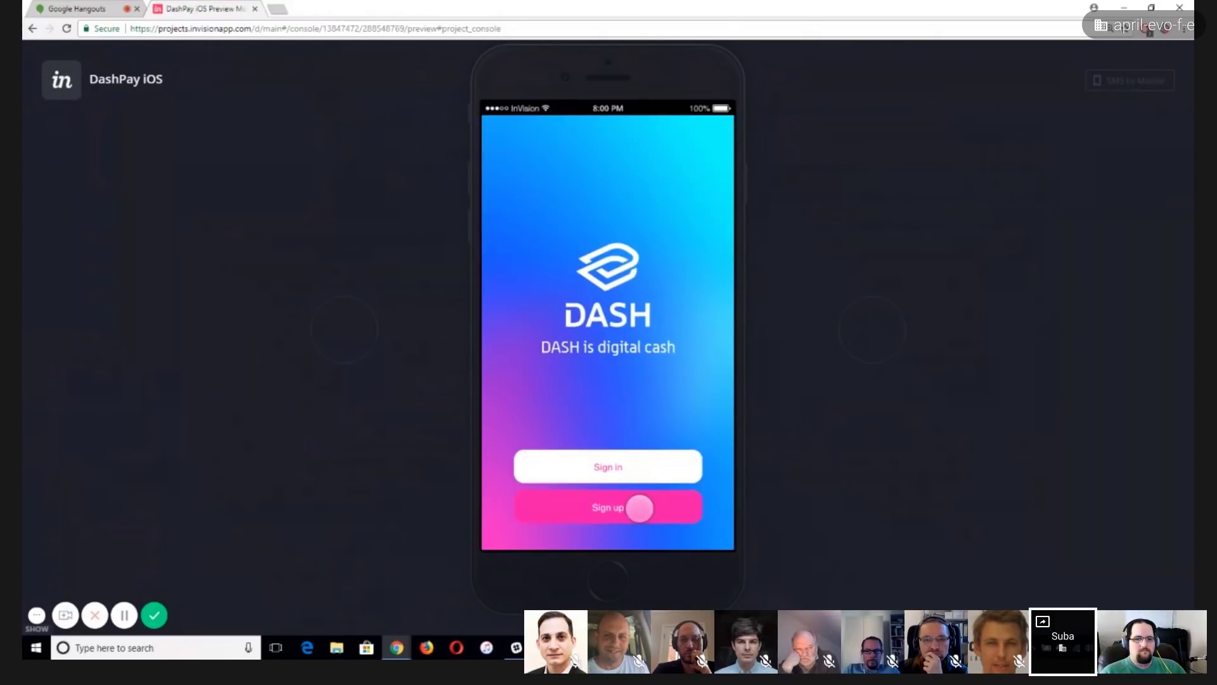
click(639, 508)
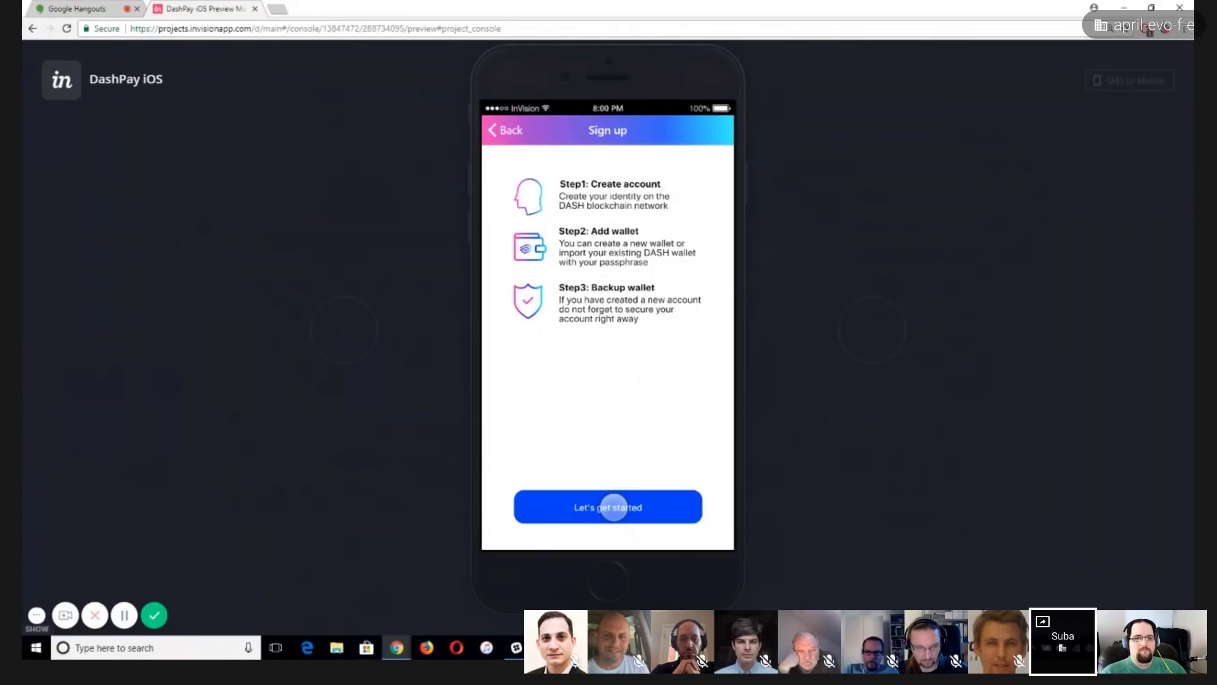
- Start the prototype's sign-up, go through account and new wallet creation, and choose to secure the wallet now
click(613, 507)
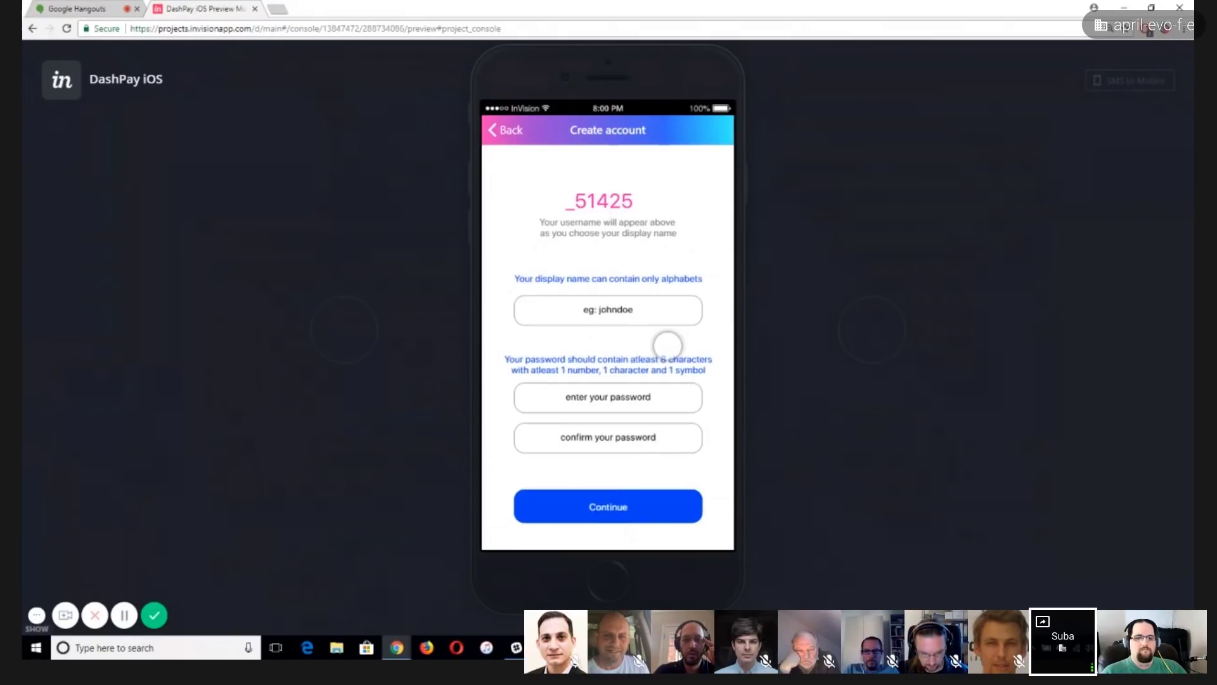
click(667, 346)
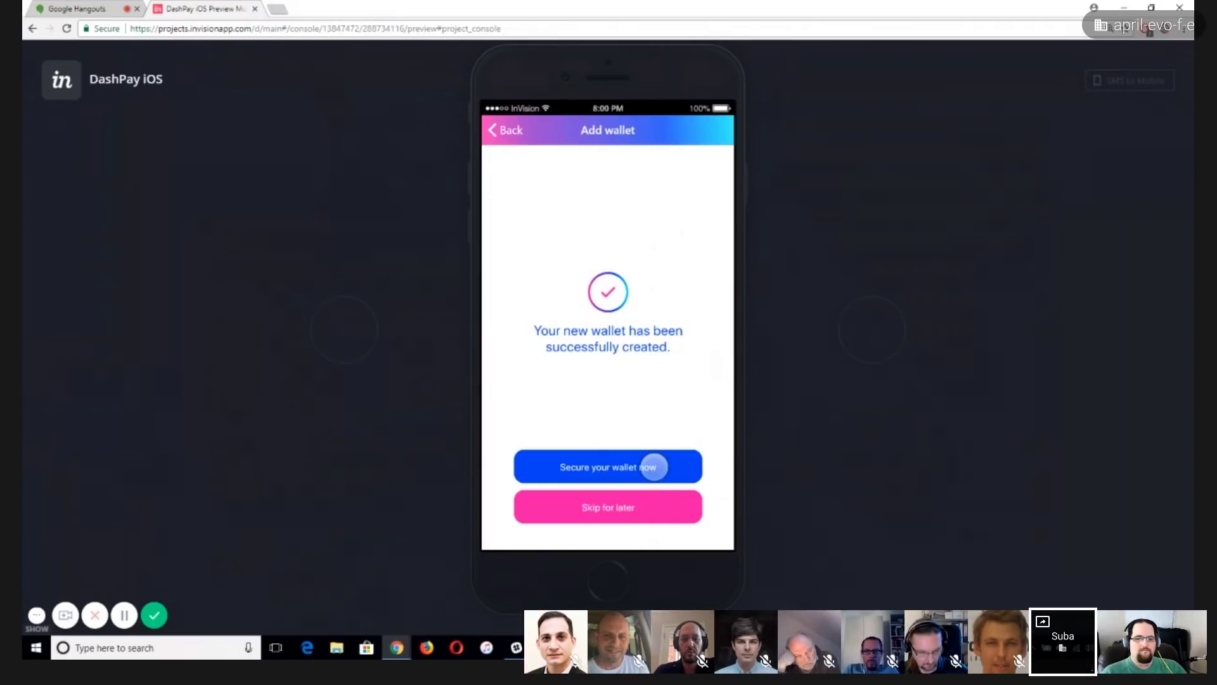
click(654, 467)
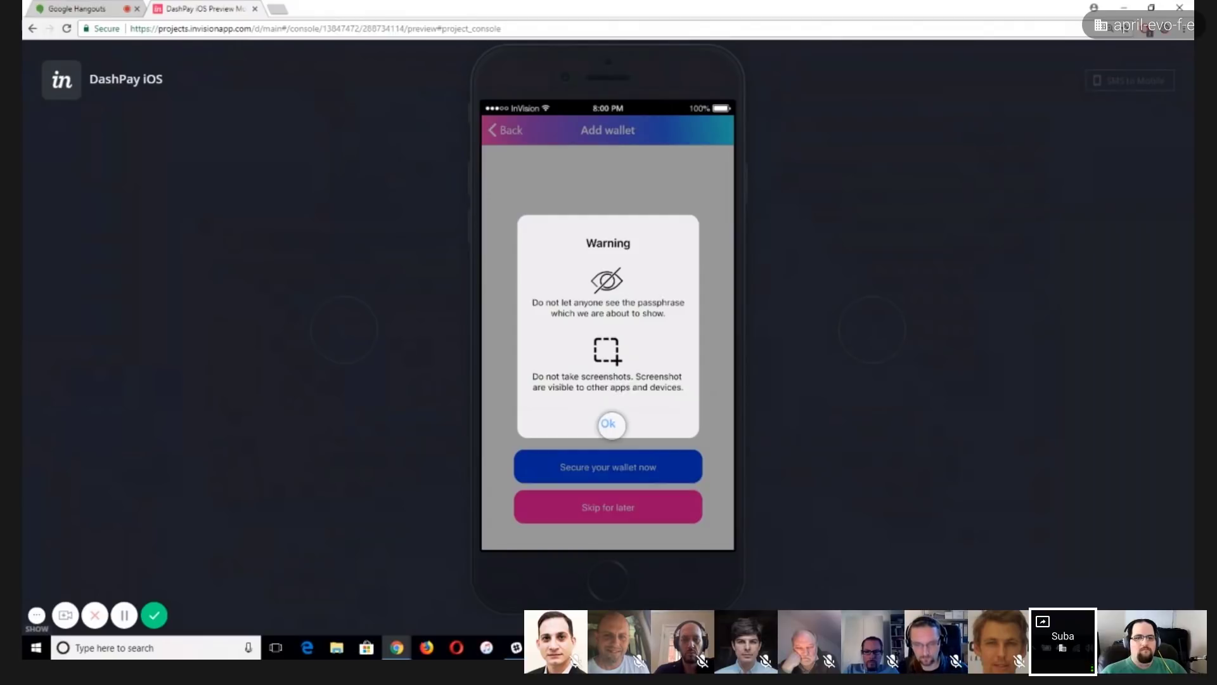
- Accept the passphrase warning, continue past the backup passphrase, and verify the wallet's passphrase to complete onboarding
click(611, 425)
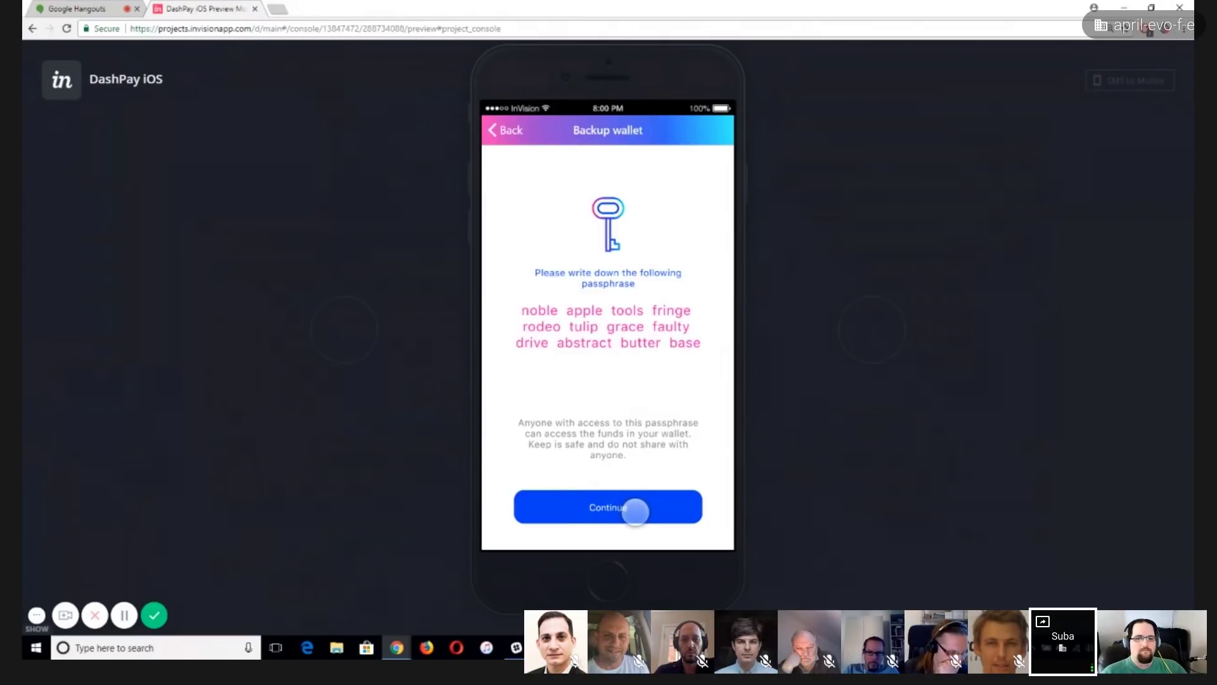
click(635, 511)
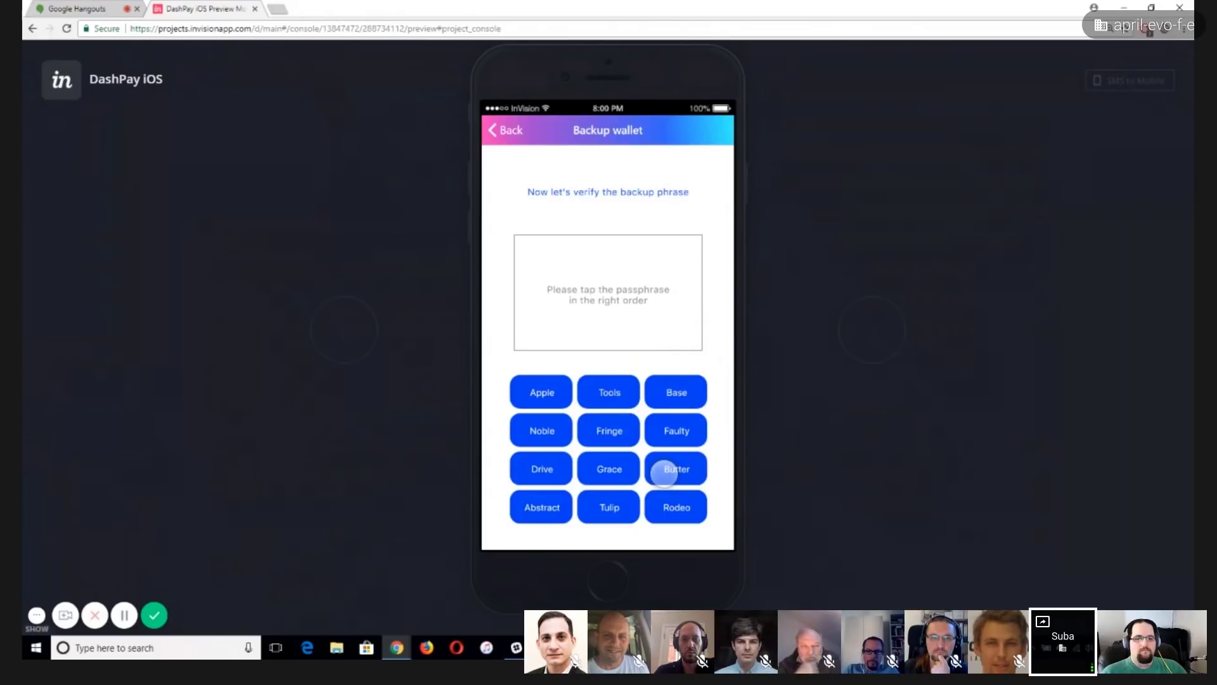
click(612, 437)
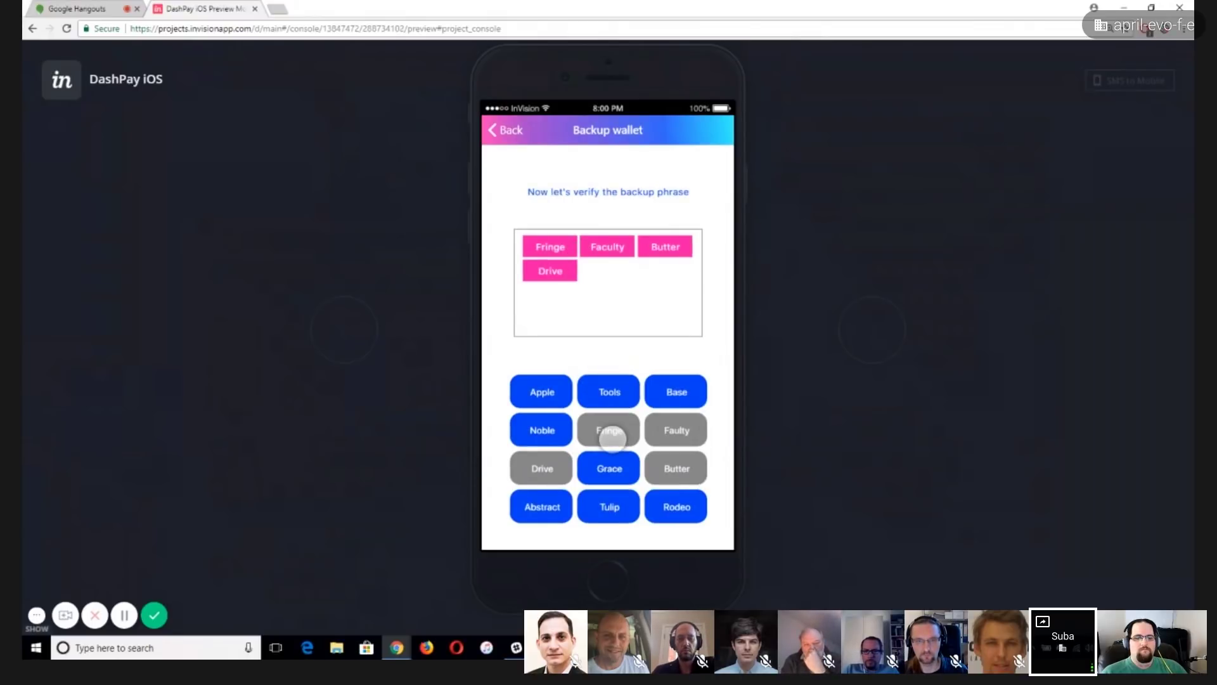
click(612, 439)
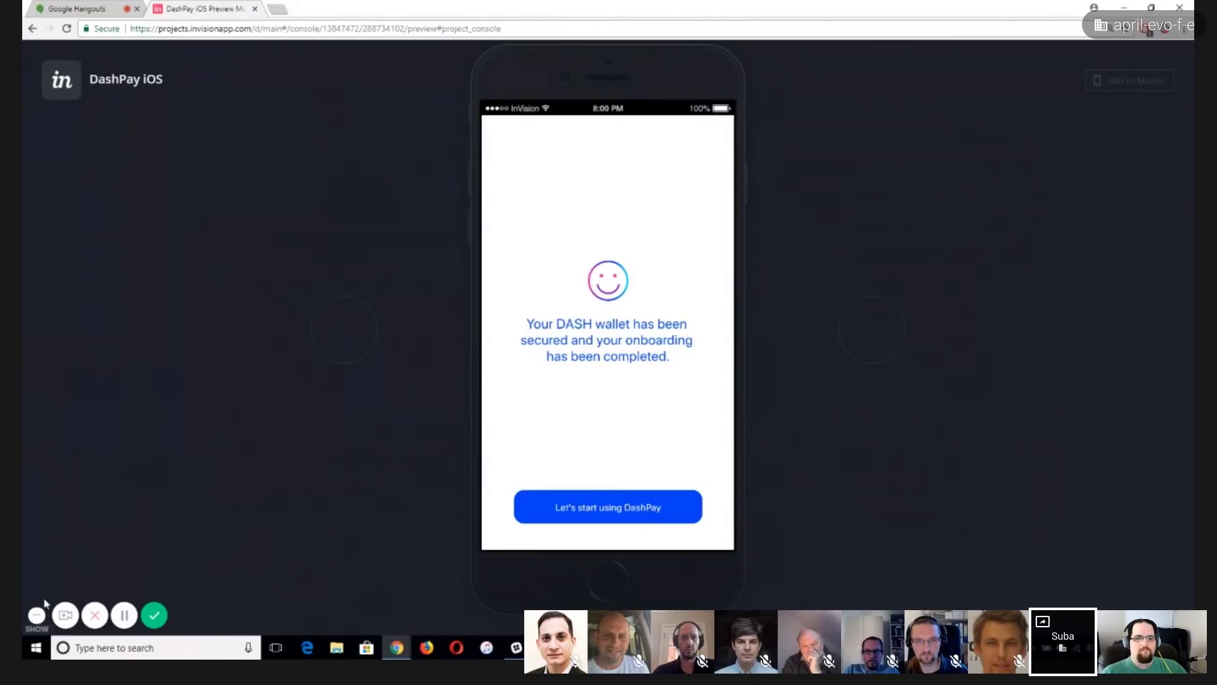
- Use the prototype's screen list to return to the Add wallet screen offering wallet creation or import
click(37, 628)
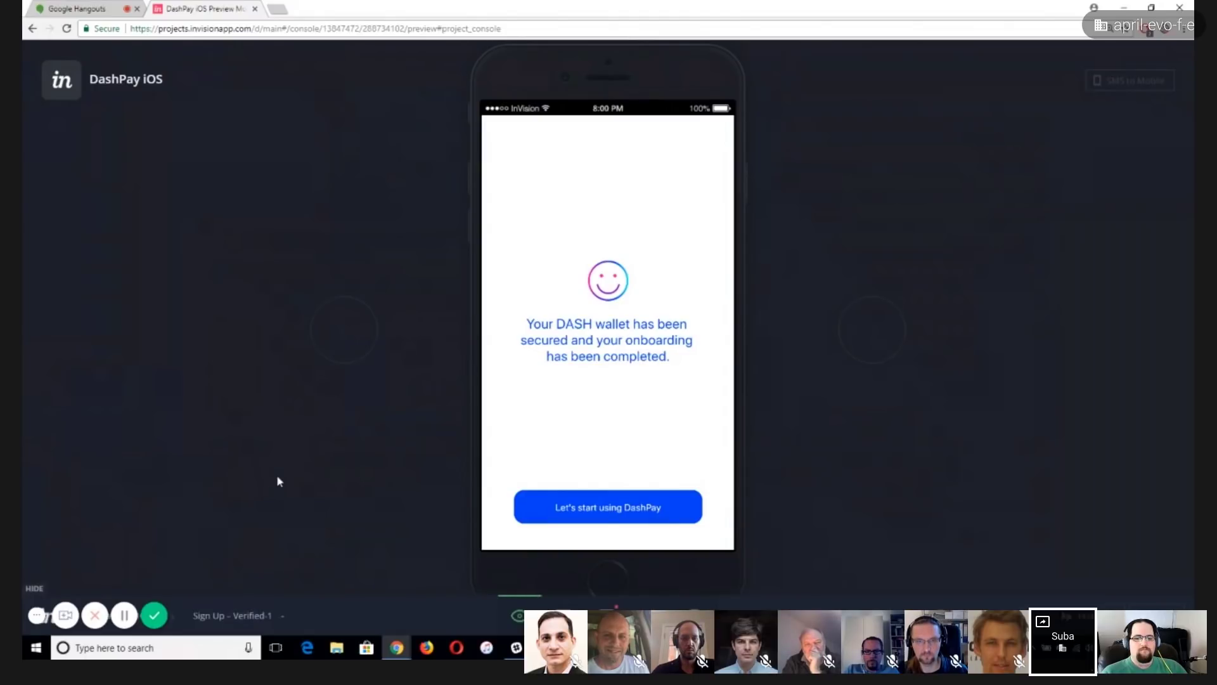
click(235, 615)
click(60, 508)
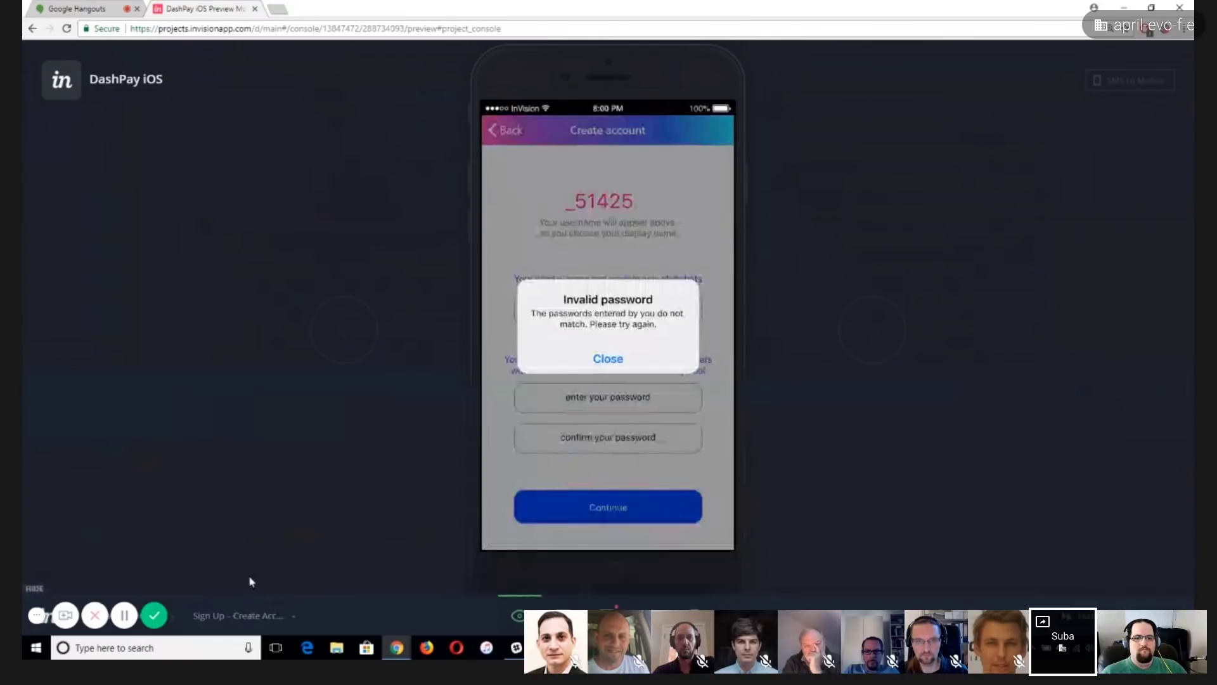
click(250, 618)
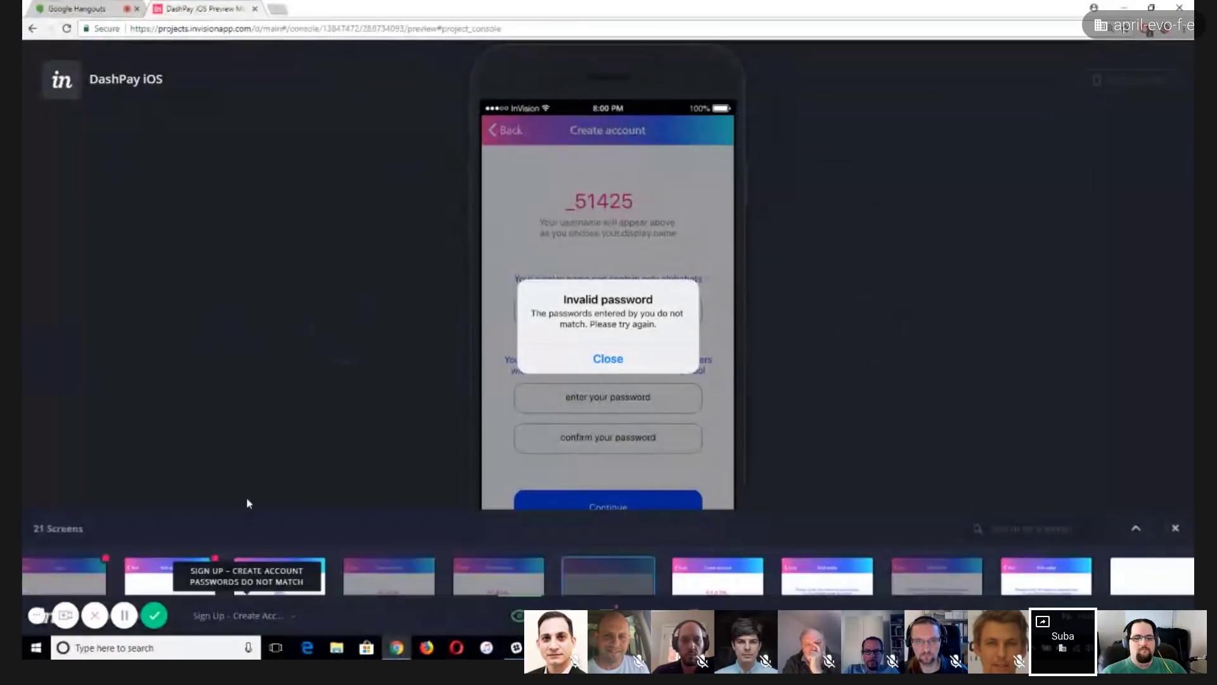
click(168, 511)
click(25, 587)
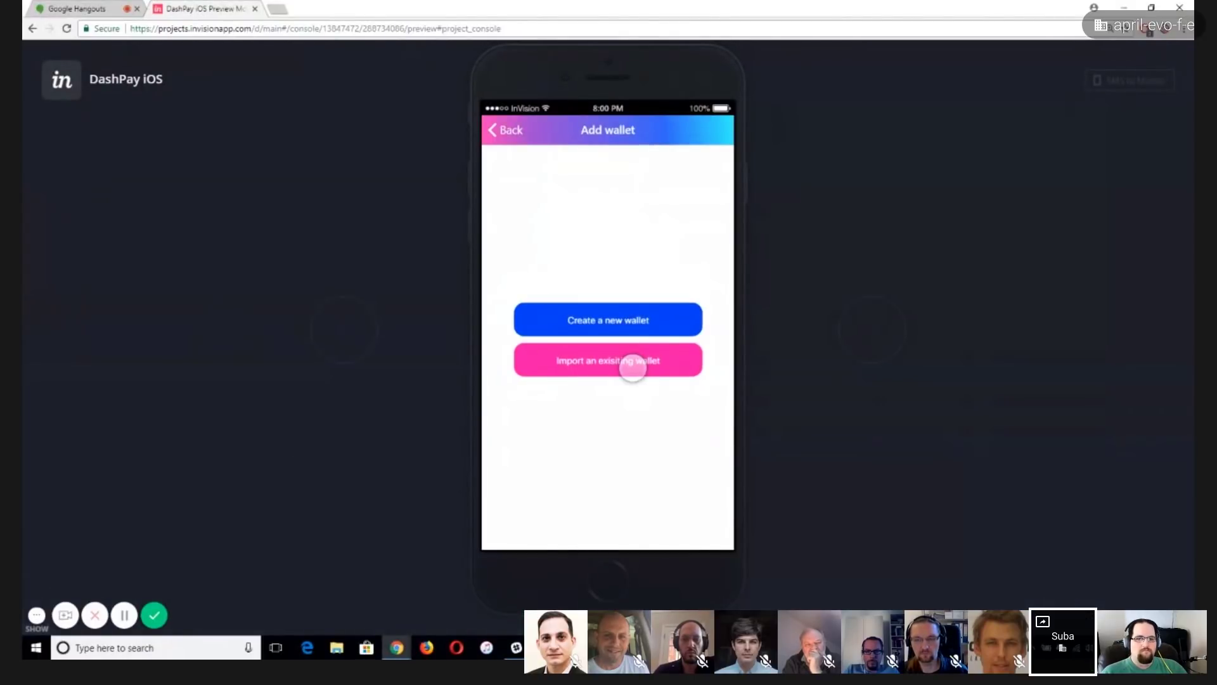
- Choose to import an existing wallet and fill in its recovery passphrase
click(633, 363)
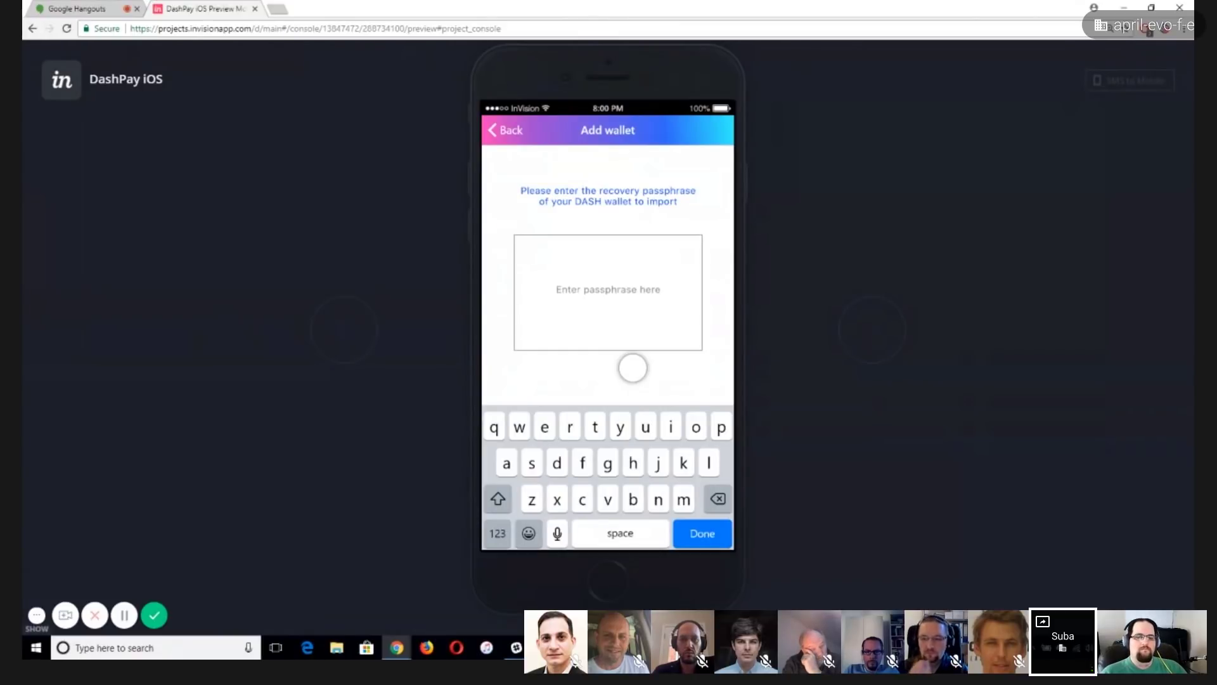
click(609, 495)
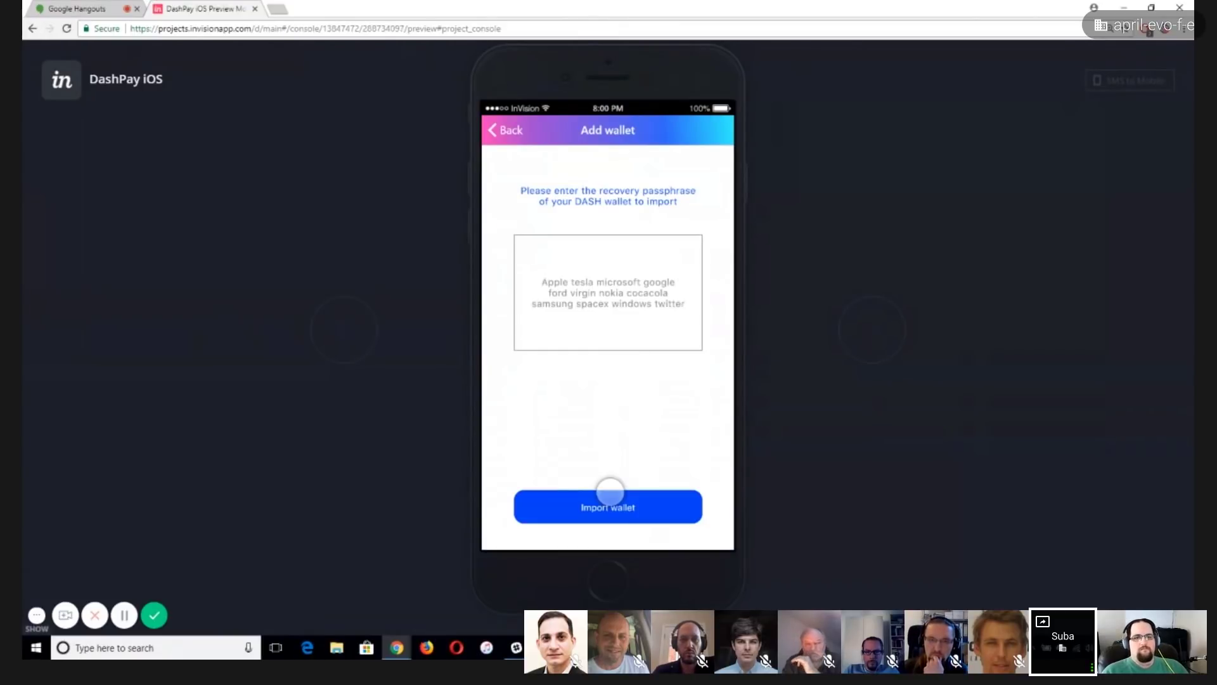